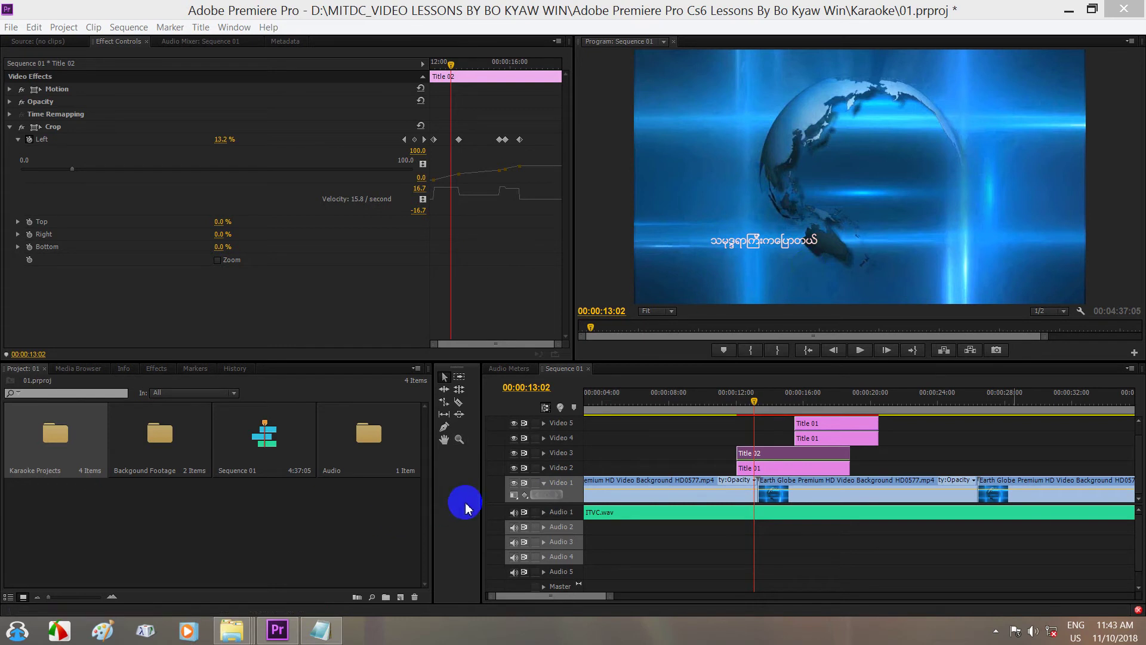
left_click(606, 515)
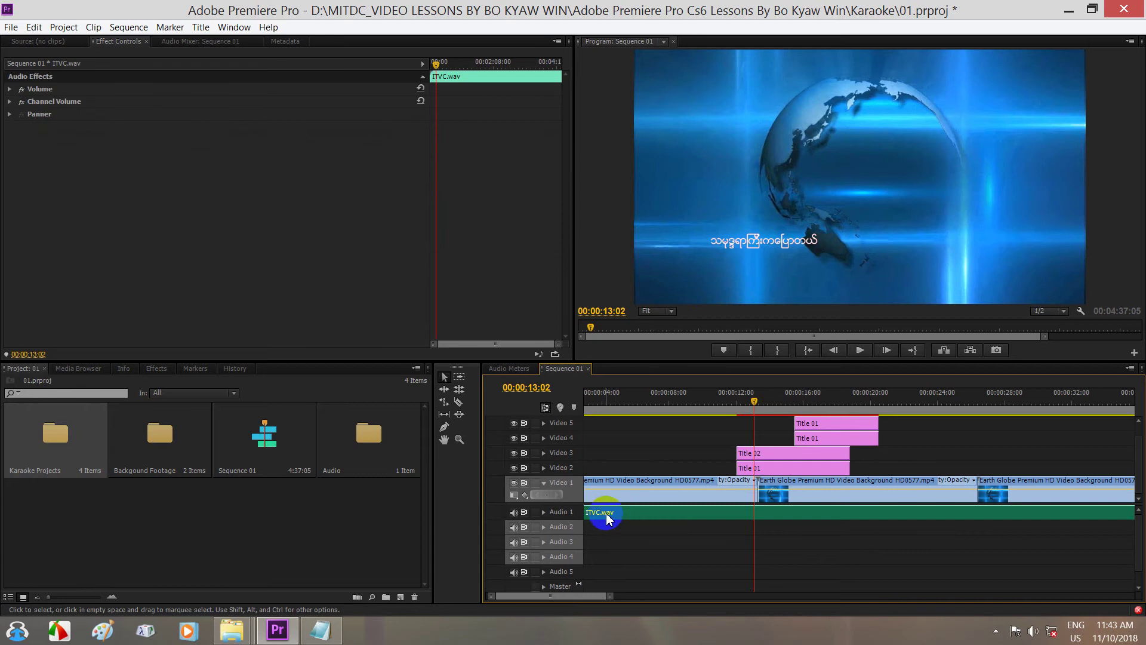
left_click_drag(607, 518, 665, 532)
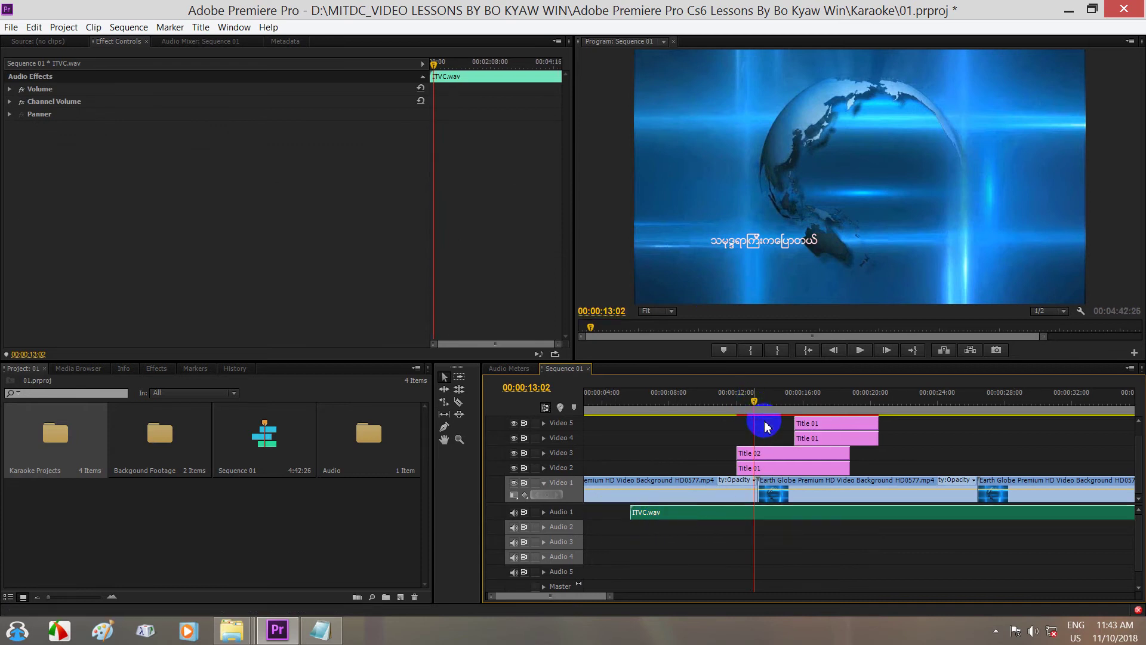
key("ctrl+z")
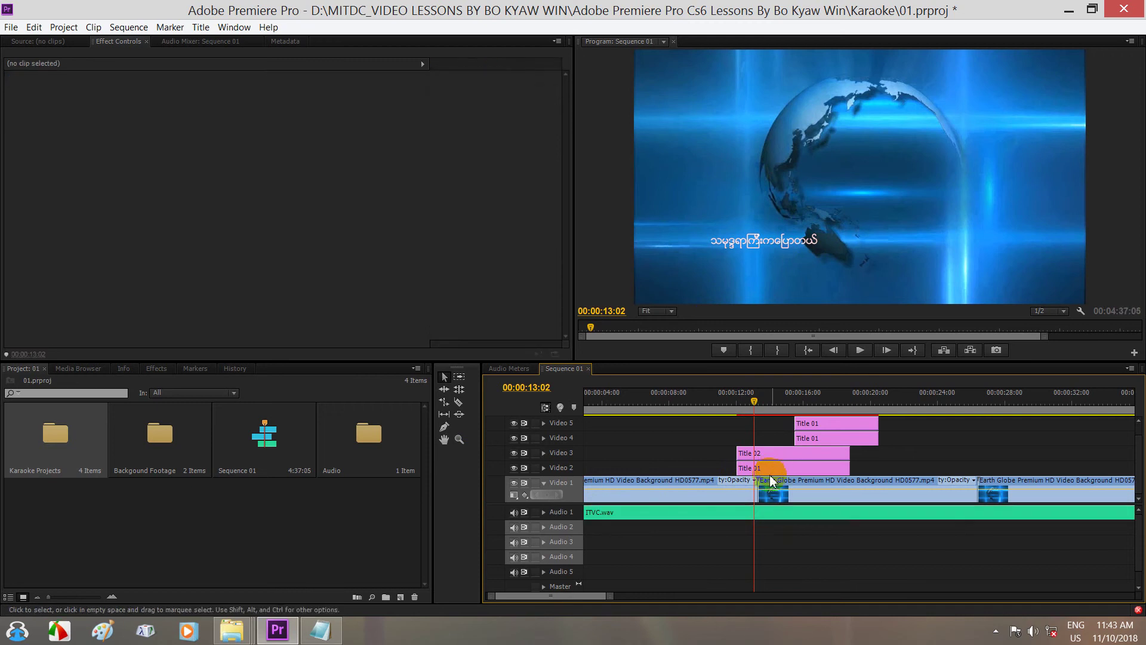
Lock the Audio 1 track and the title tracks Video 2, Video 3, Video 4 and Video 5.
left_click(536, 512)
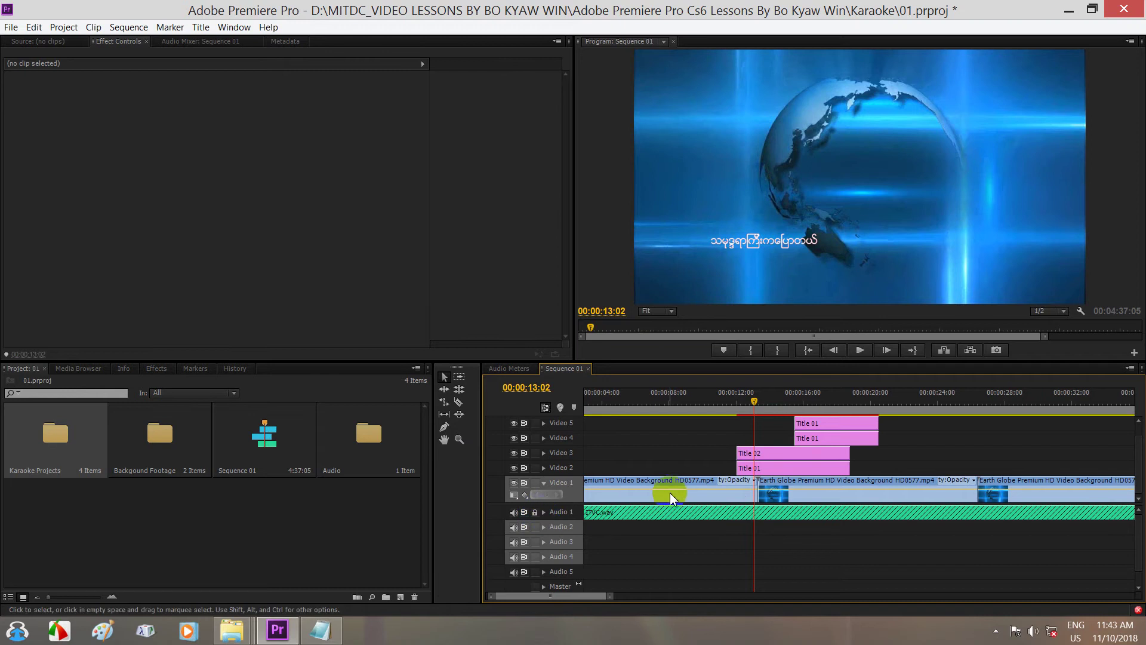
left_click(749, 454)
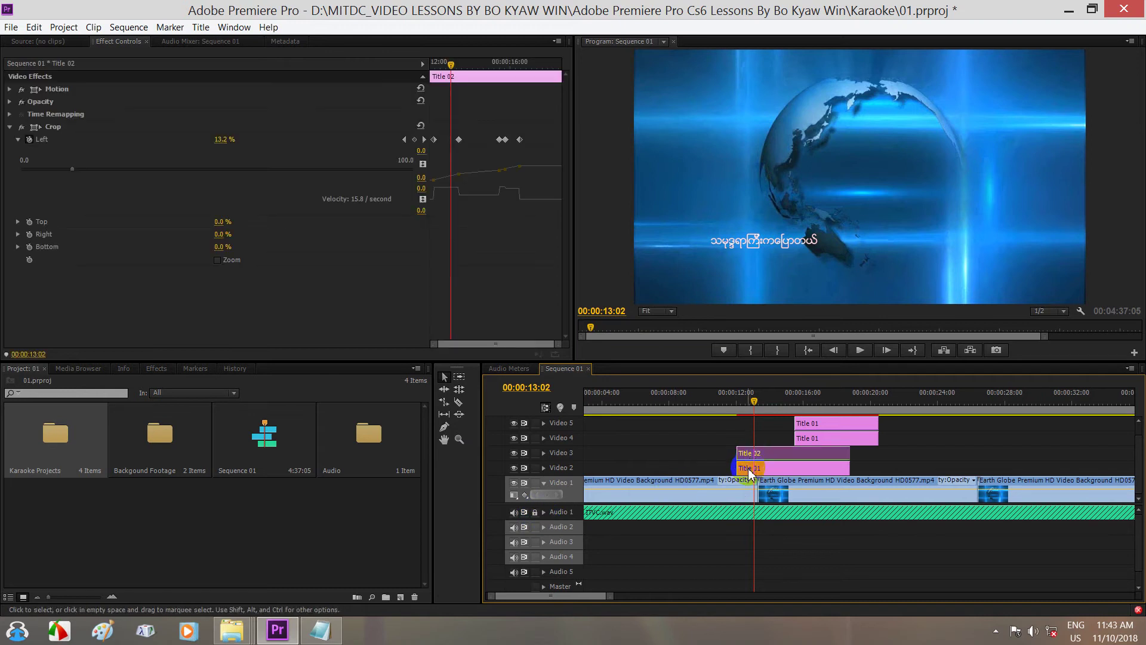
left_click(749, 472, "shift")
left_click(535, 452)
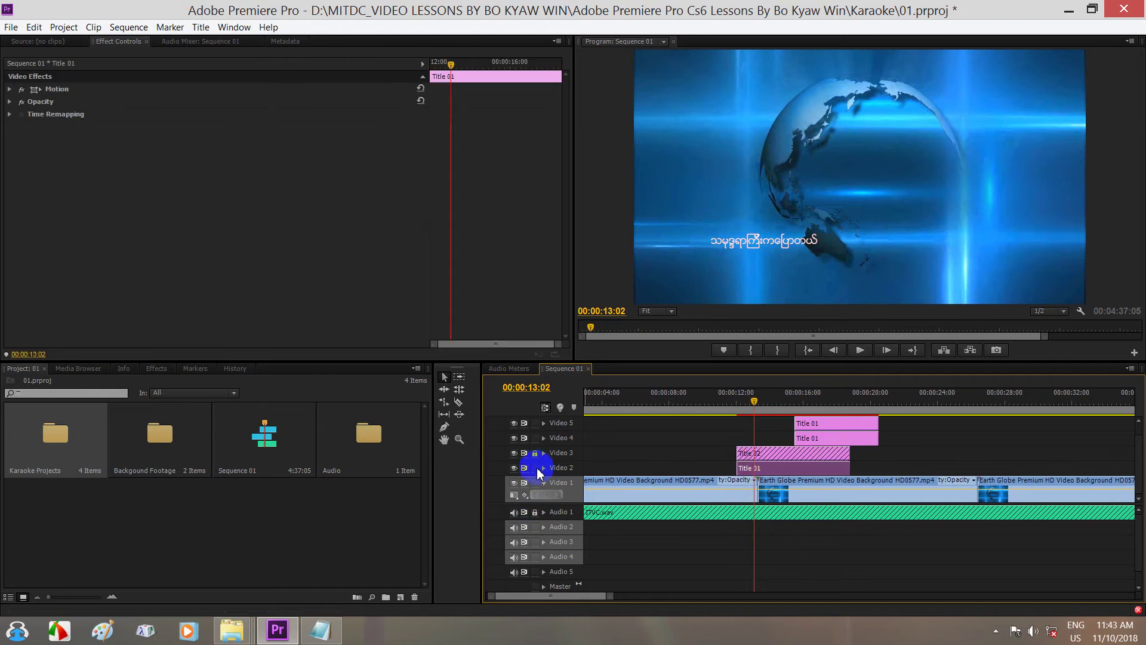
left_click(535, 468)
left_click(830, 423)
left_click(830, 438, "shift")
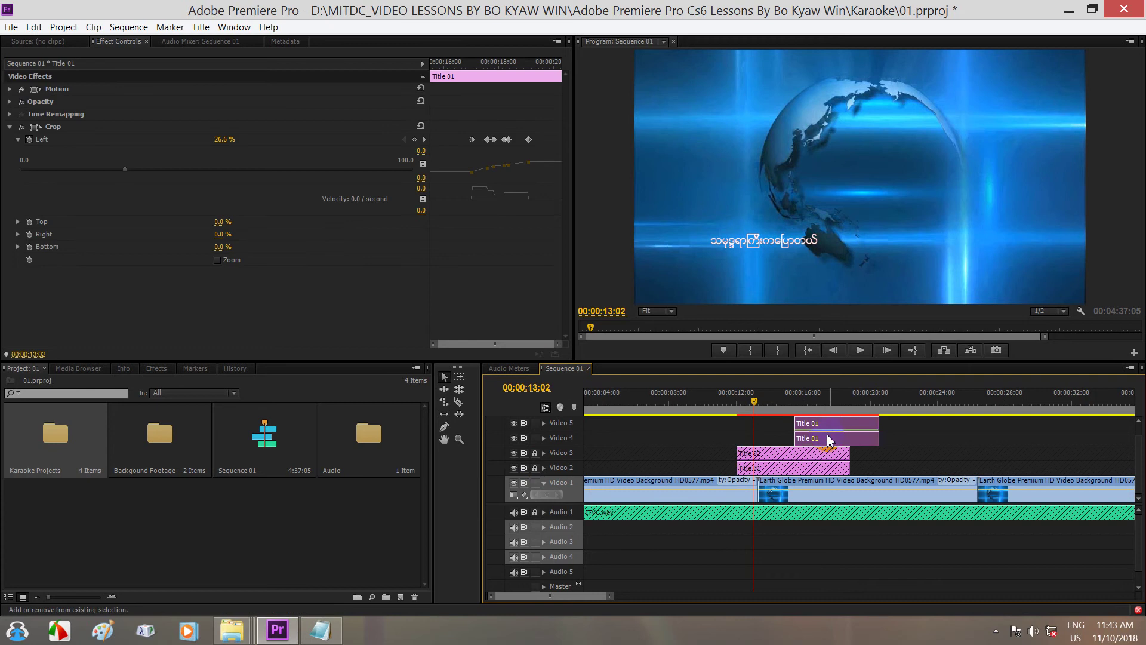
left_click(535, 422)
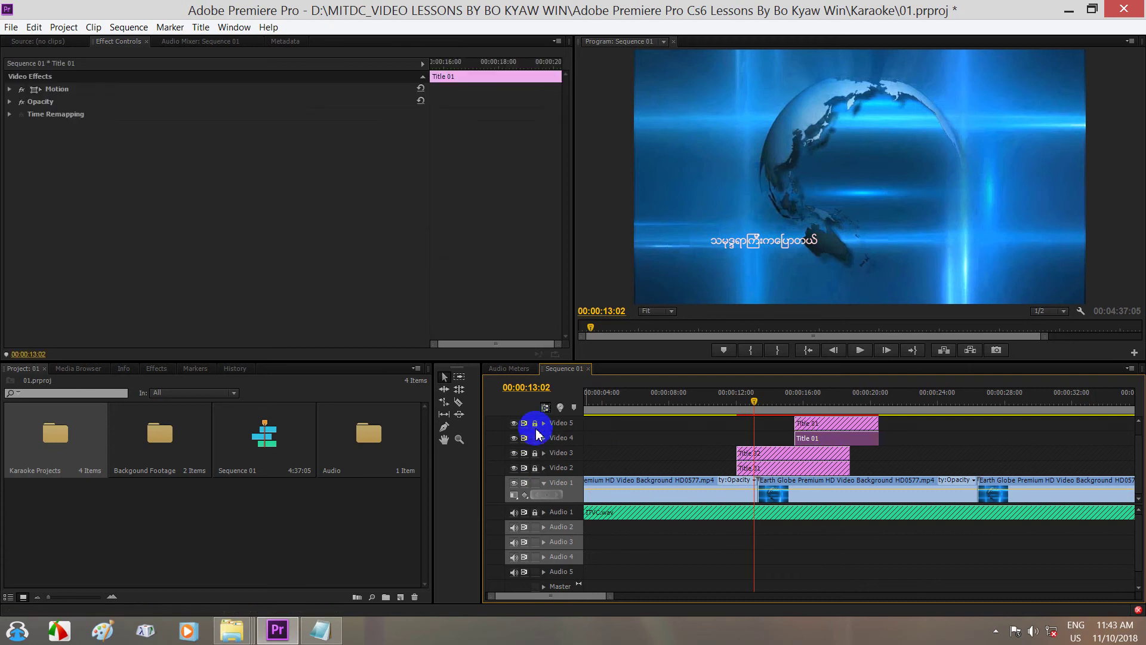
left_click(535, 437)
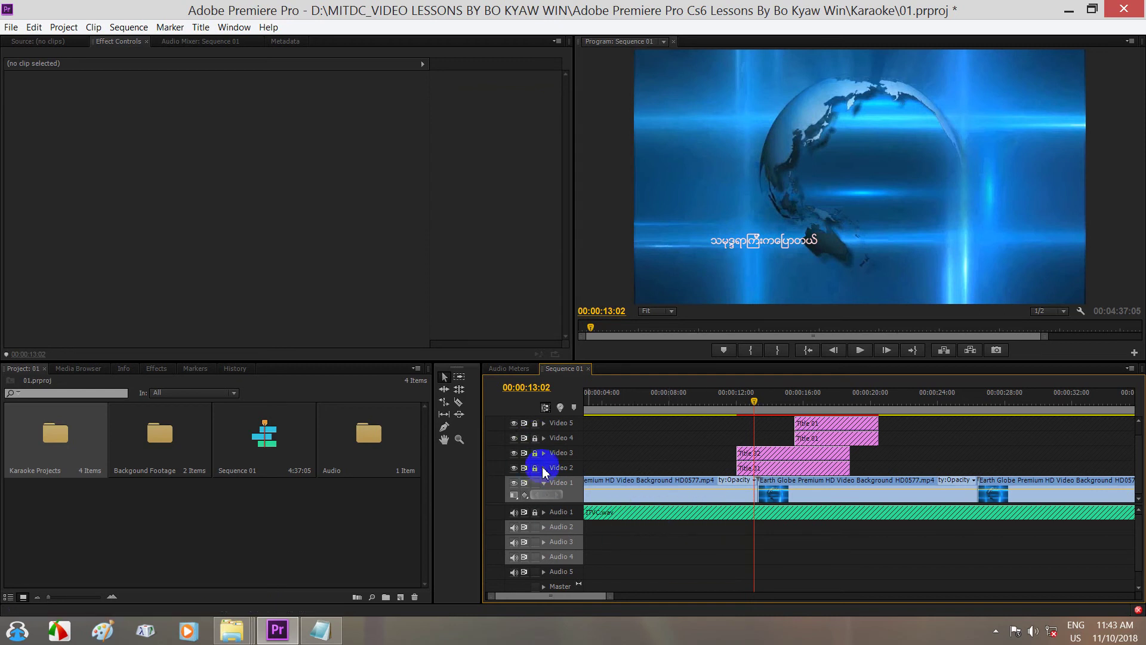
Delete all the Earth Globe background clips from the Video 1 track.
left_click(637, 483)
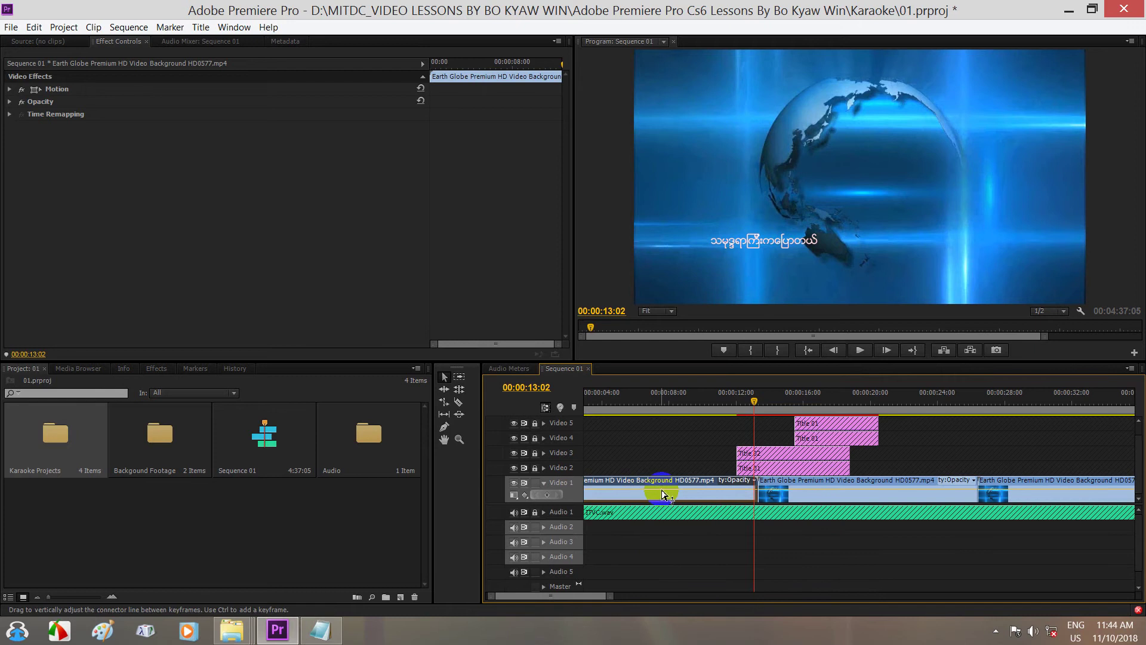
right_click(661, 493)
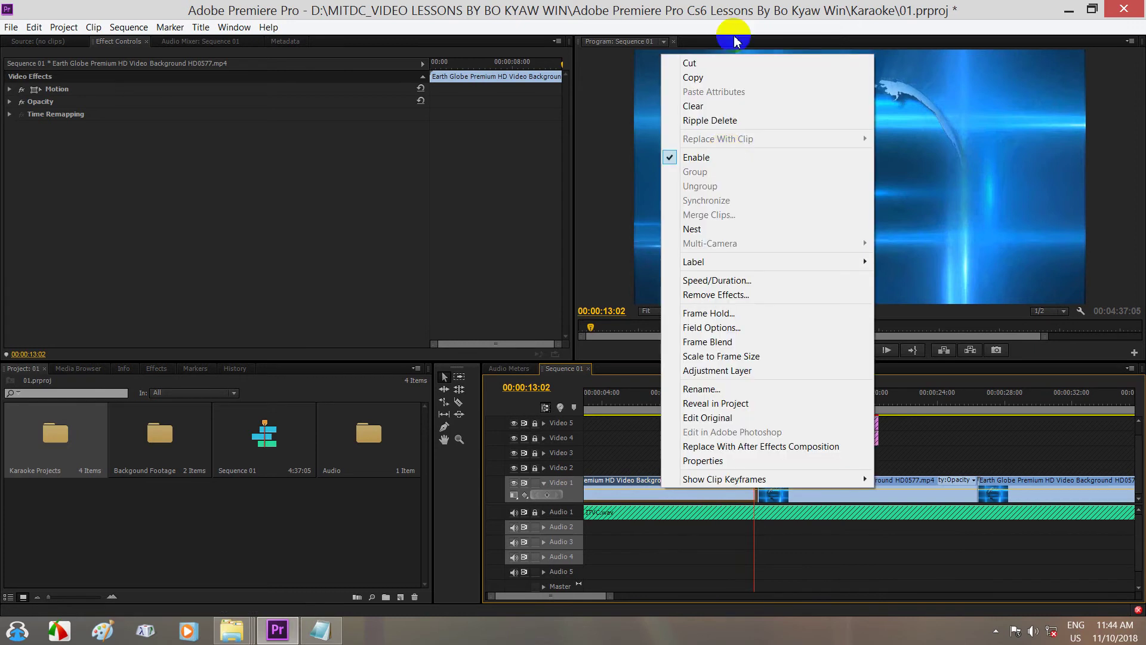
left_click(767, 104)
left_click(792, 493)
key("Delete")
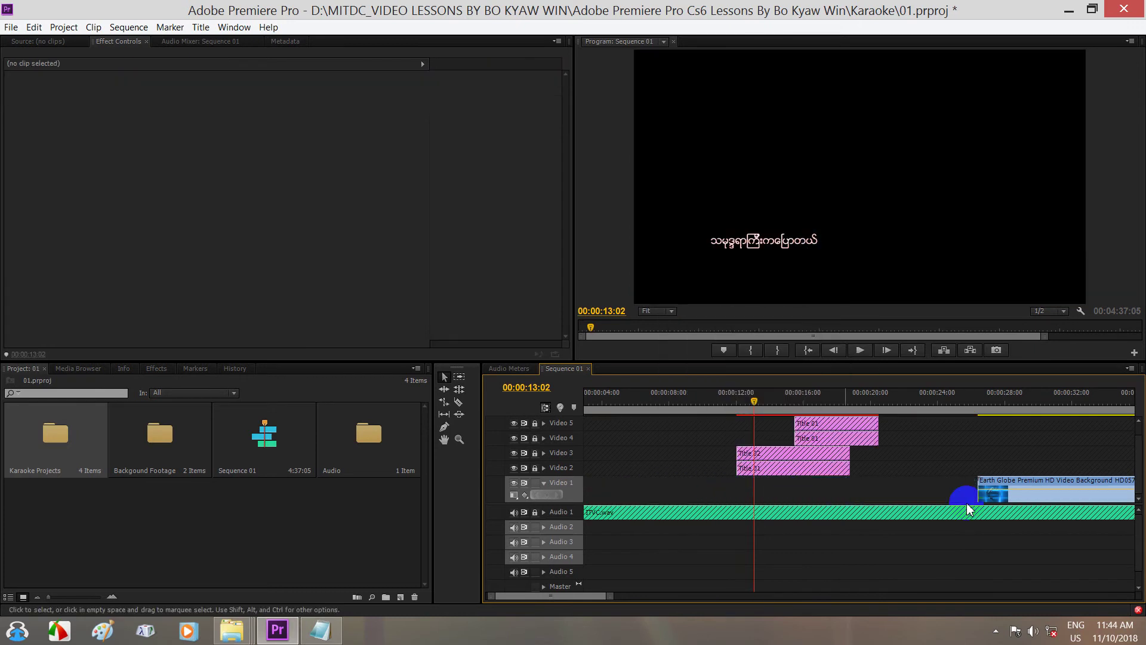
left_click(1001, 491)
key("Delete")
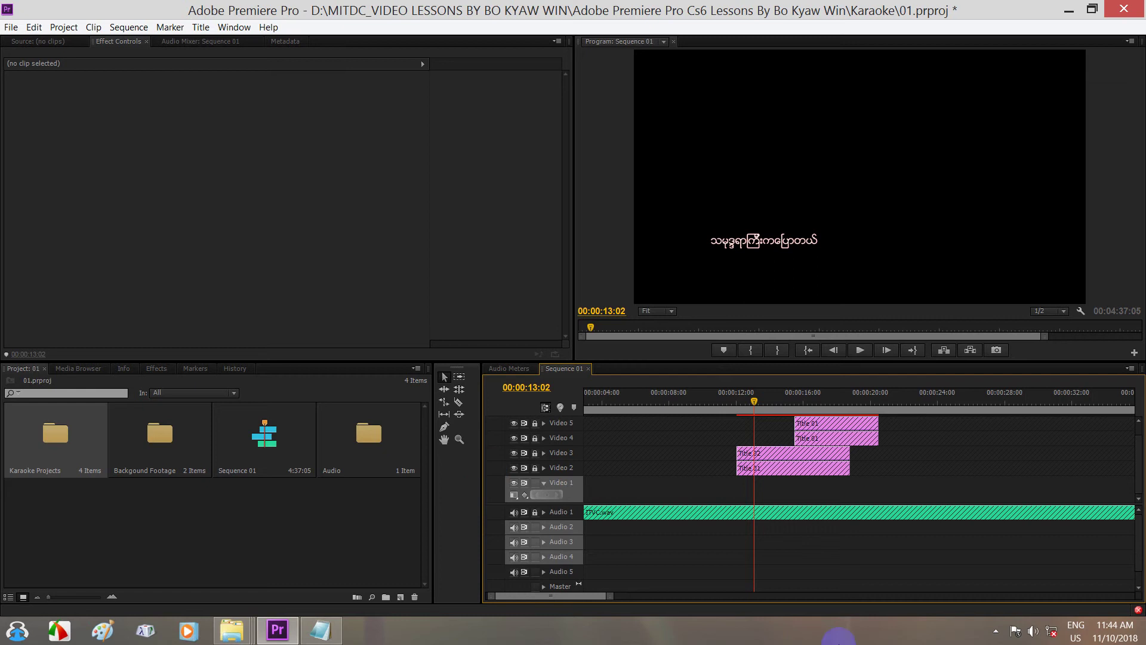
left_click(159, 442)
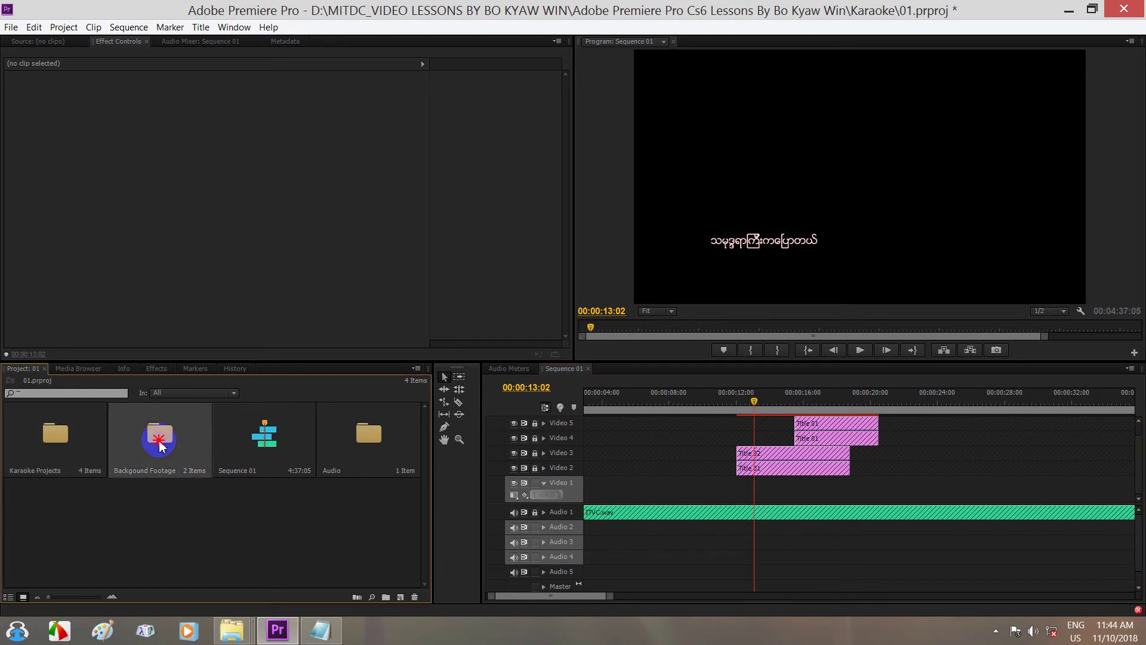
left_click(57, 446)
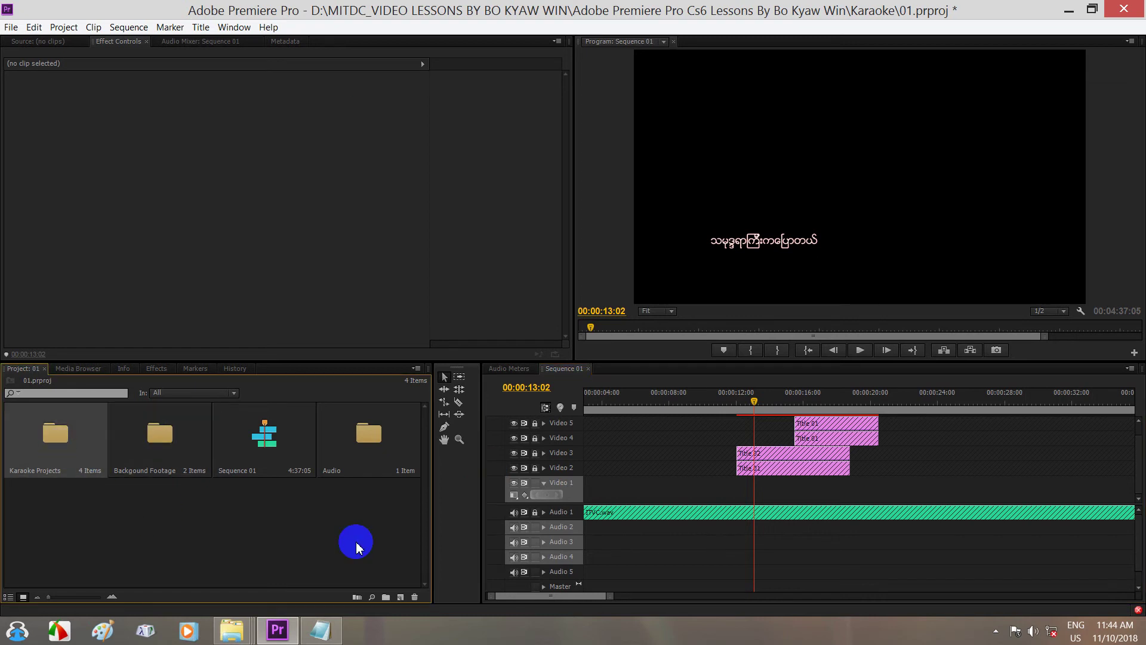
left_click(364, 442)
Create a new bin named MTV at the top level of the project.
right_click(158, 549)
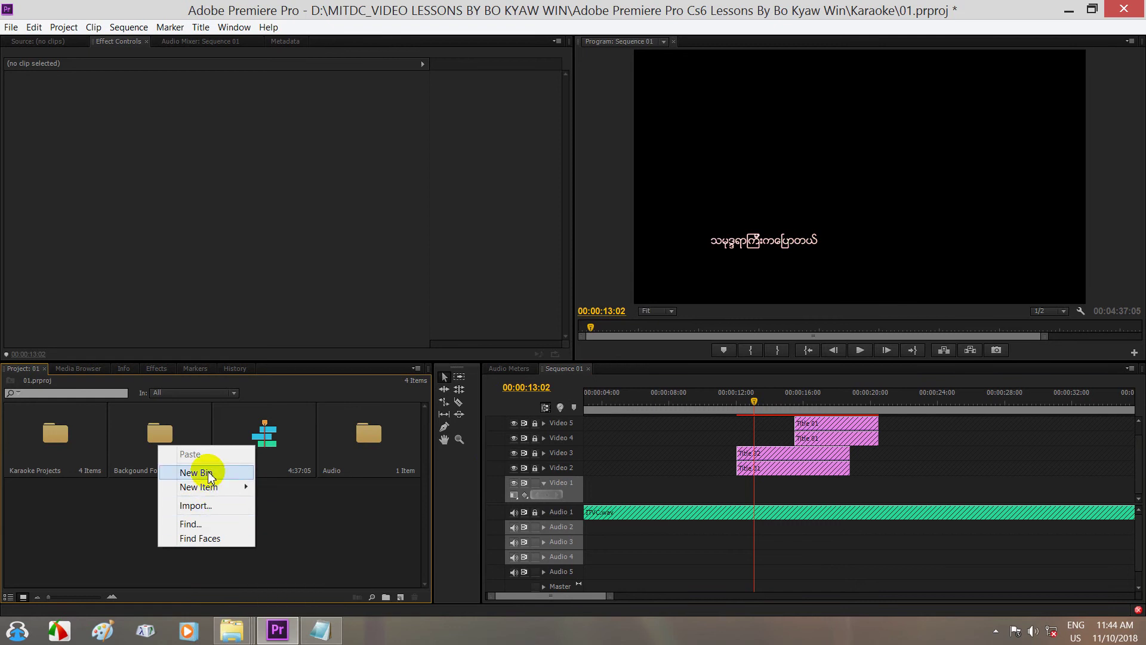
left_click(207, 472)
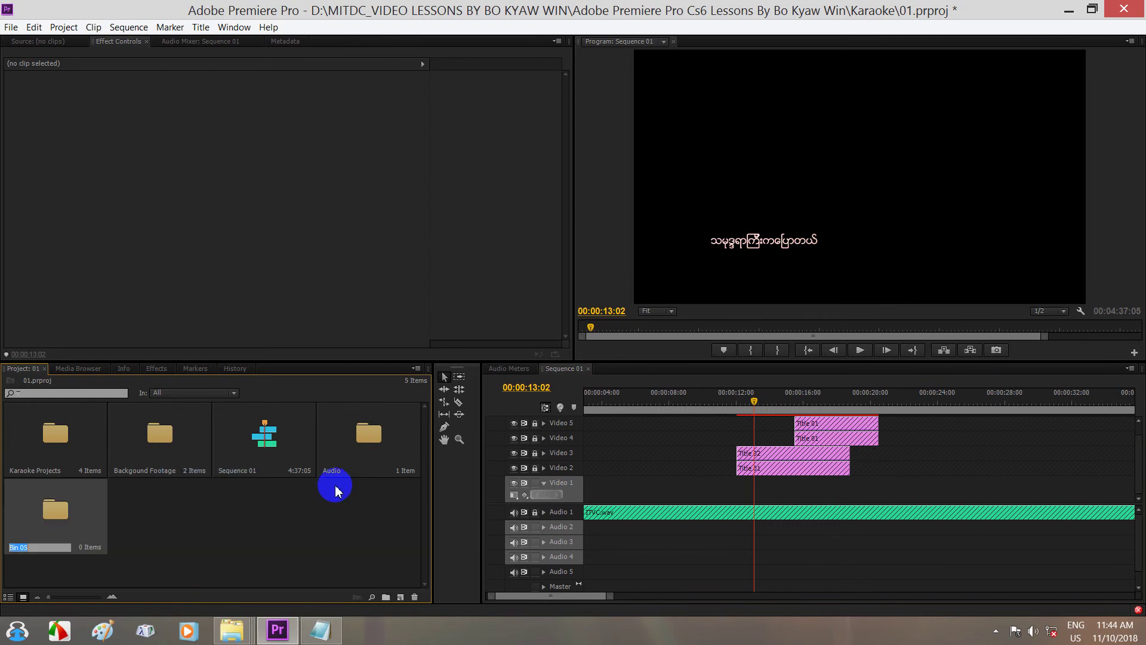
type("MTV")
key("Return")
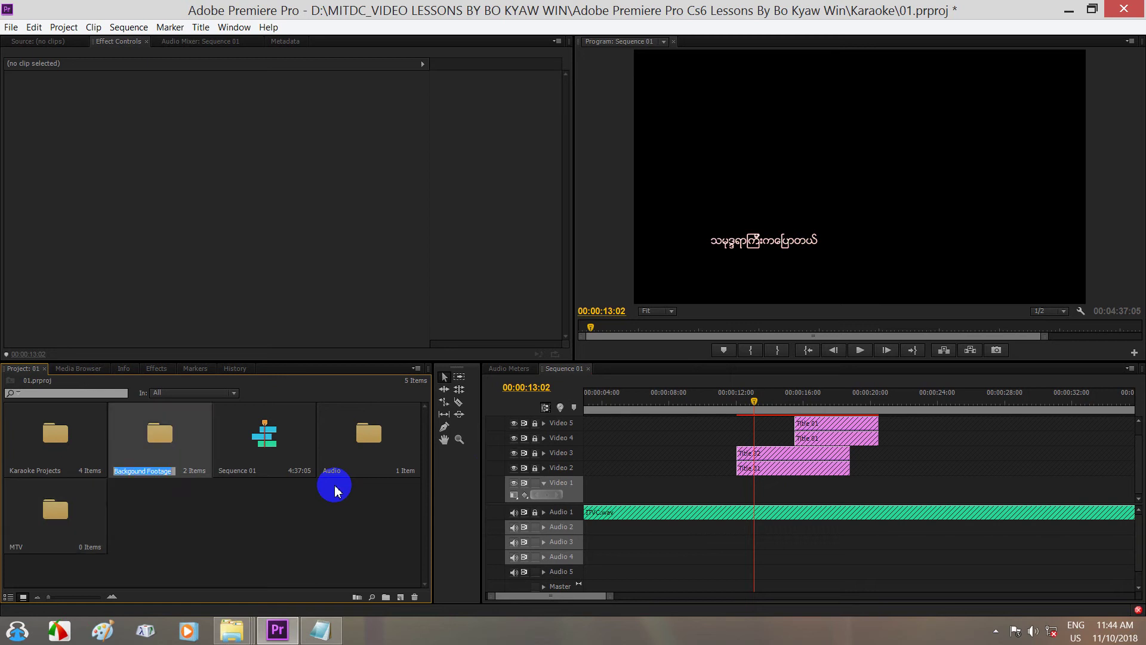
Open the MTV bin and start a media import from the MTV_001_Video Clips folder inside Media.
left_click(50, 525)
double_click(54, 520)
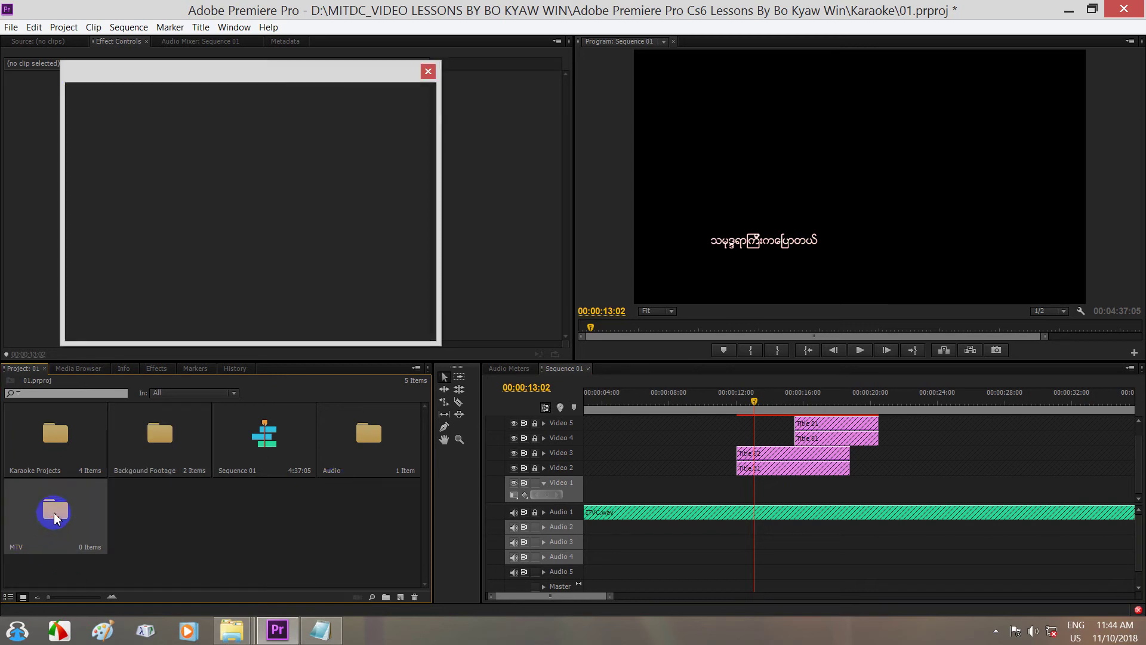
right_click(265, 169)
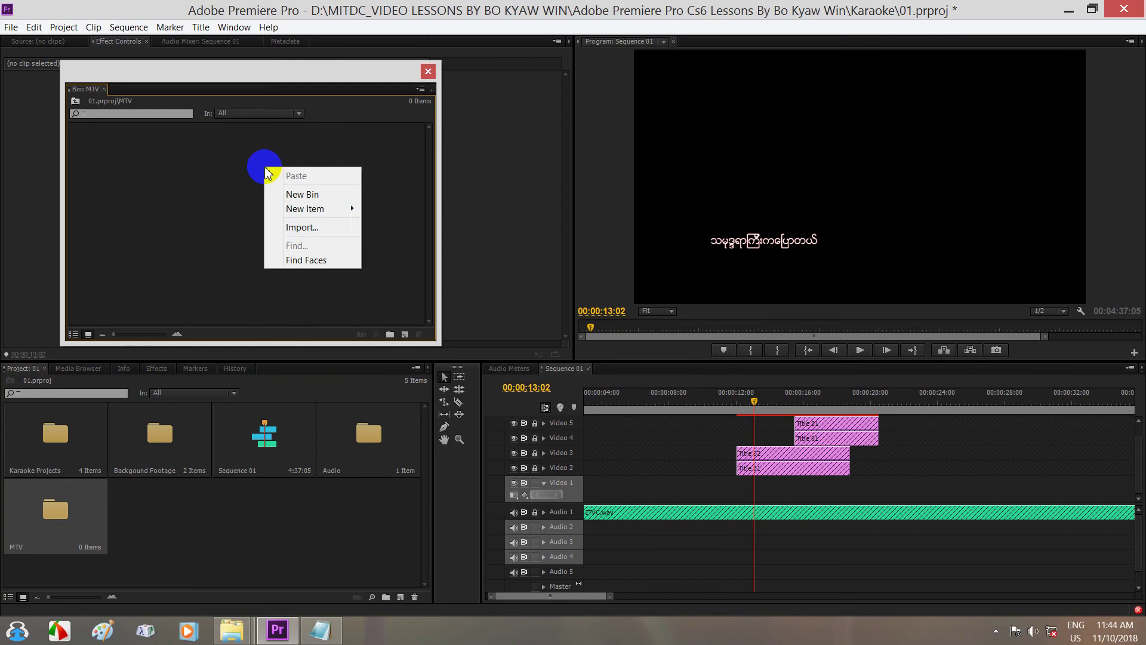
left_click(301, 227)
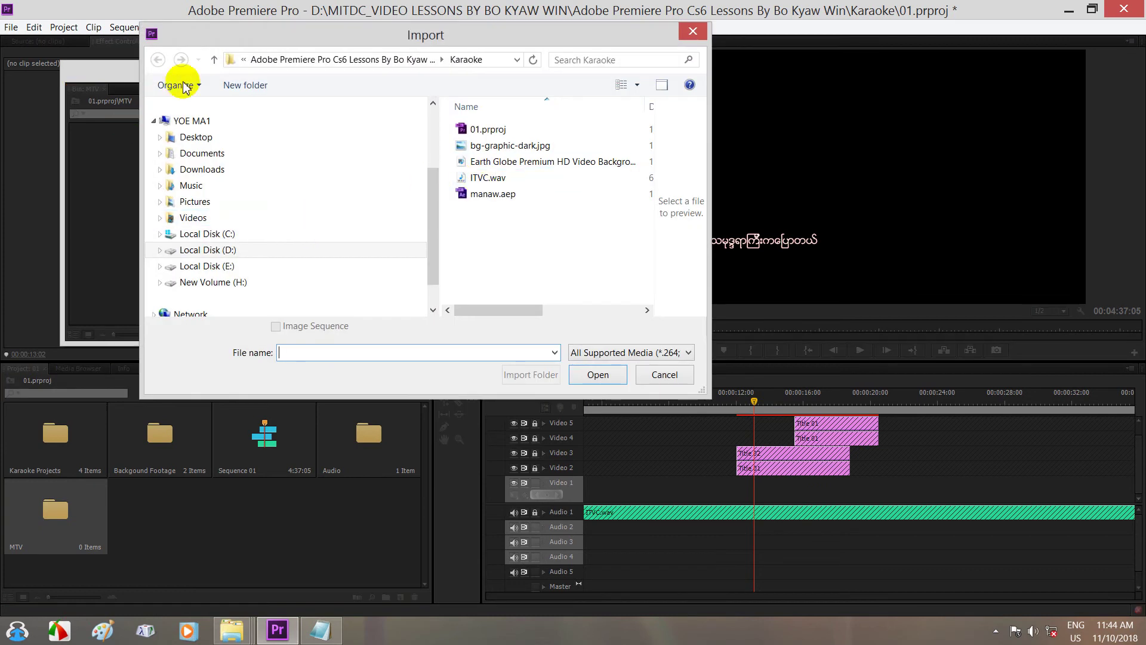
left_click(214, 59)
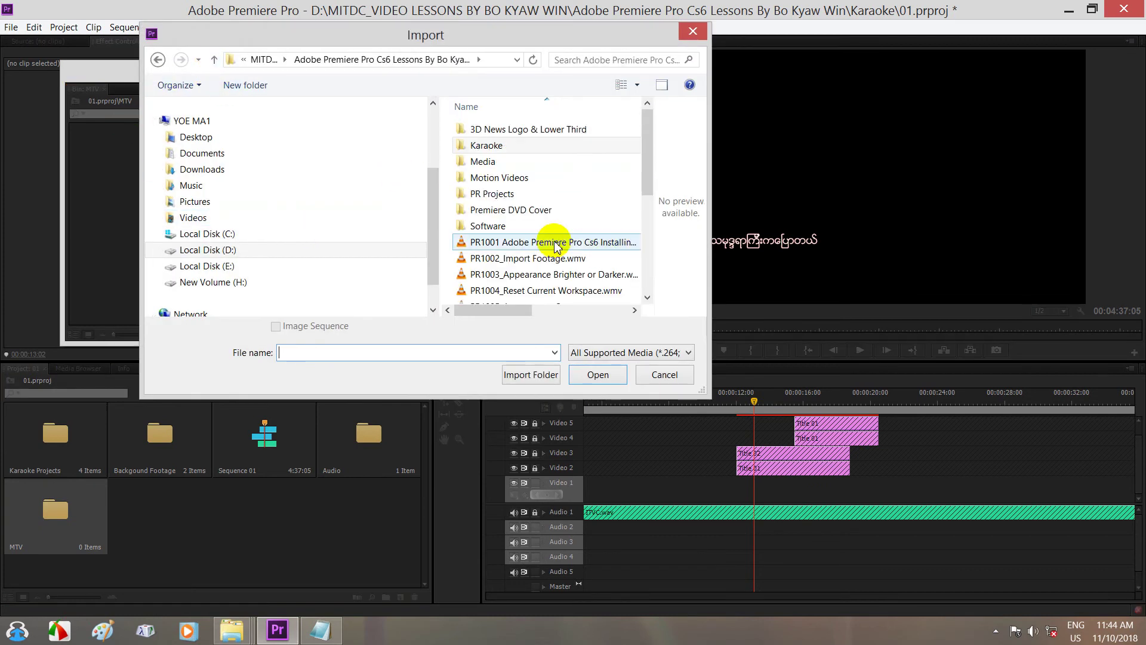
left_click(502, 177)
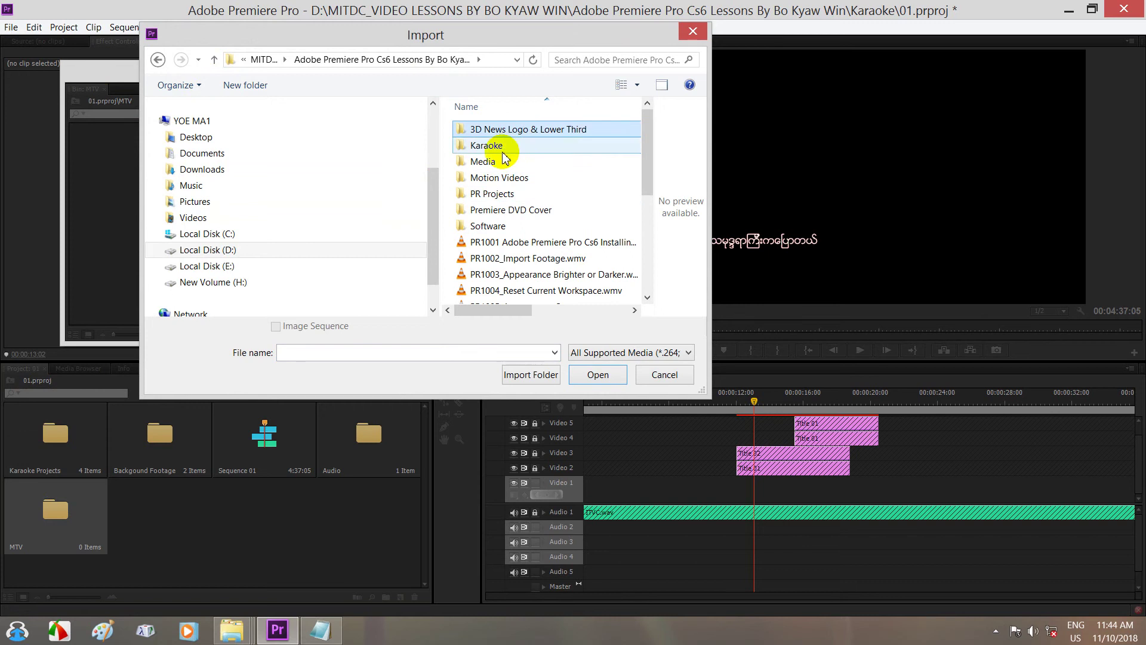
double_click(513, 161)
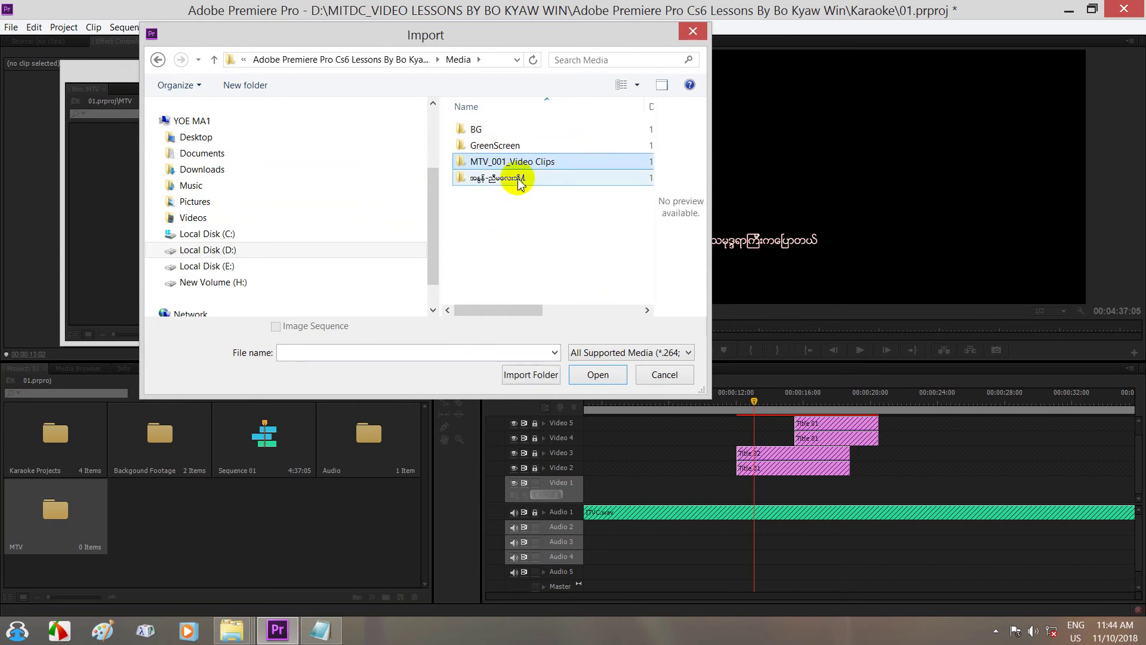
double_click(517, 160)
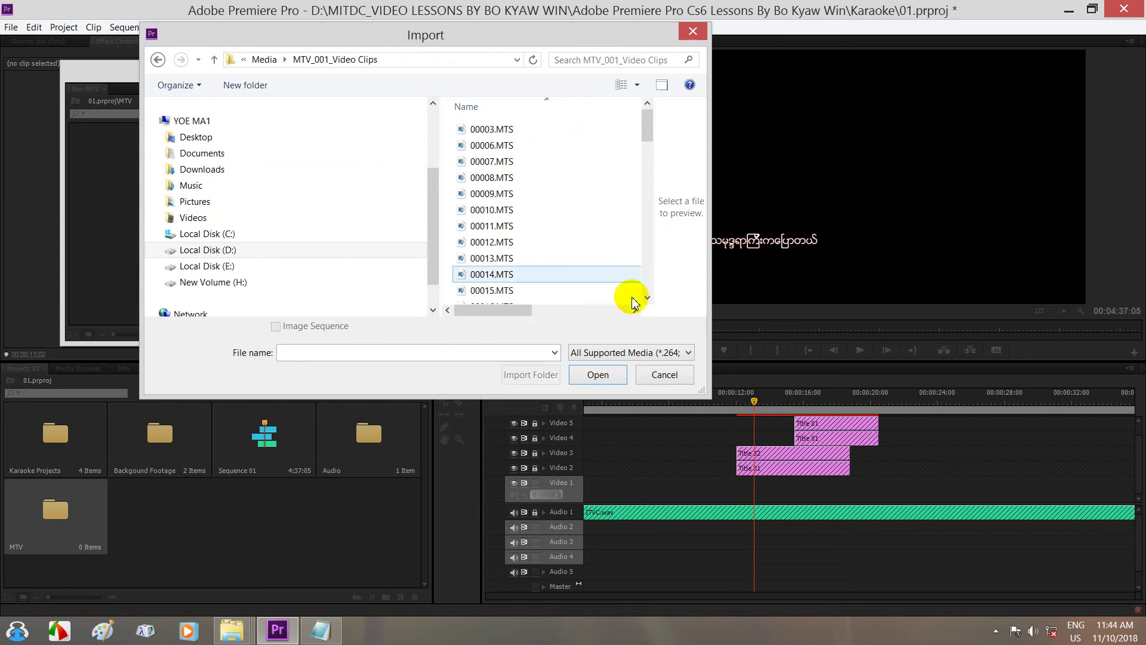
Show the files as medium icons and import 00022.MTS into the MTV bin.
left_click(637, 85)
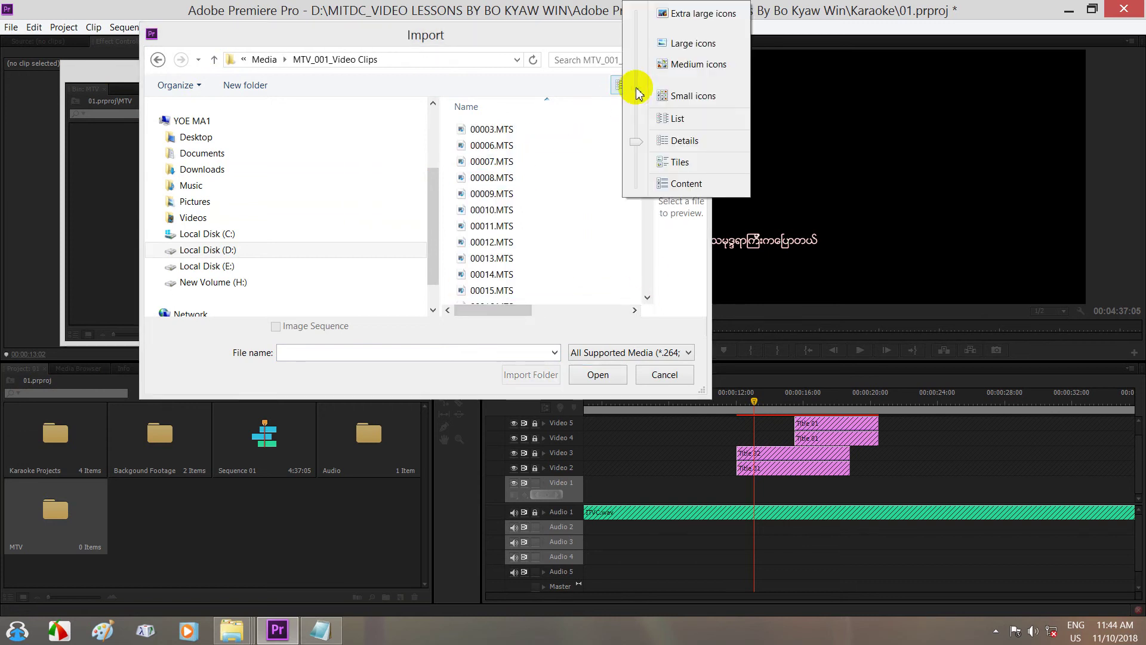
left_click(661, 66)
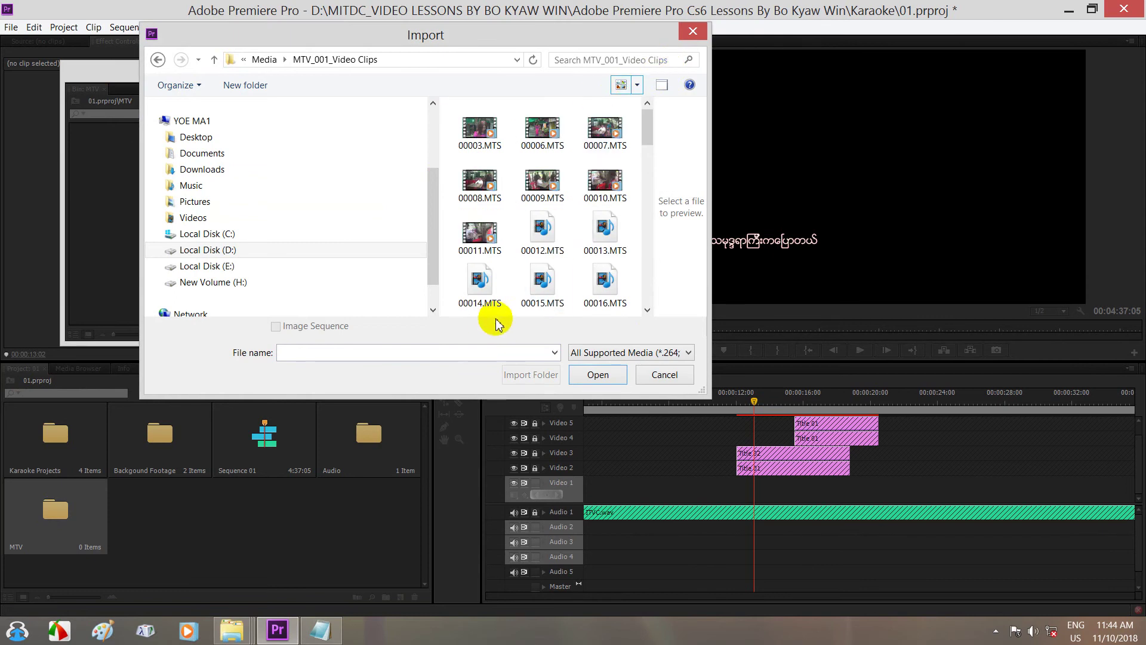
left_click_drag(646, 125, 649, 169)
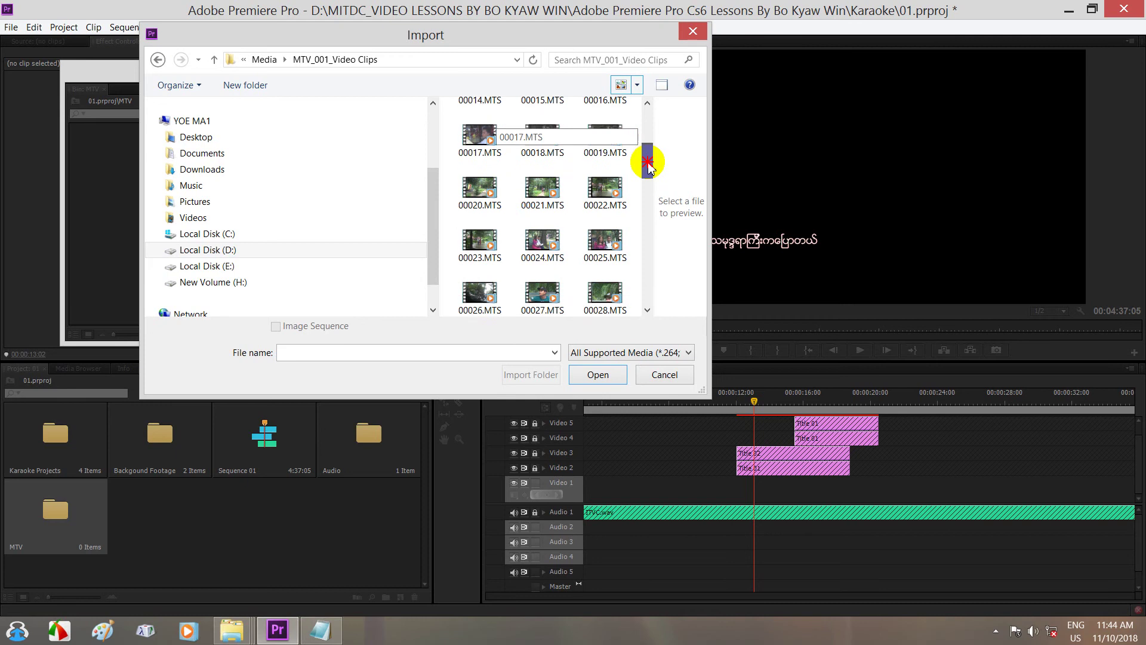
left_click(600, 205)
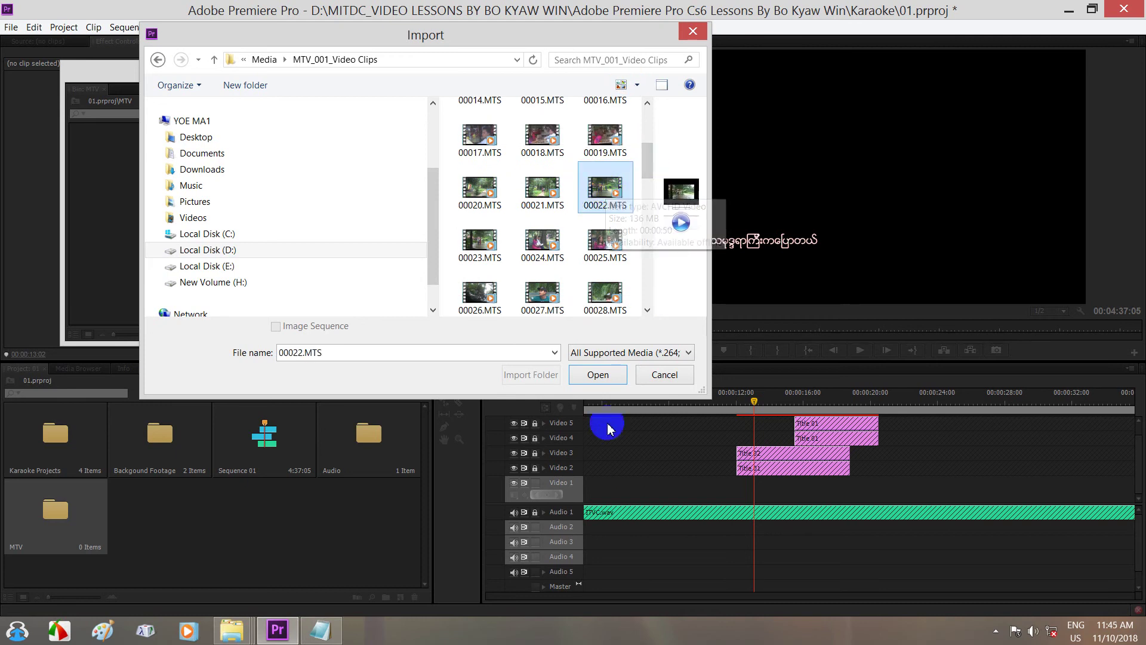
left_click(609, 377)
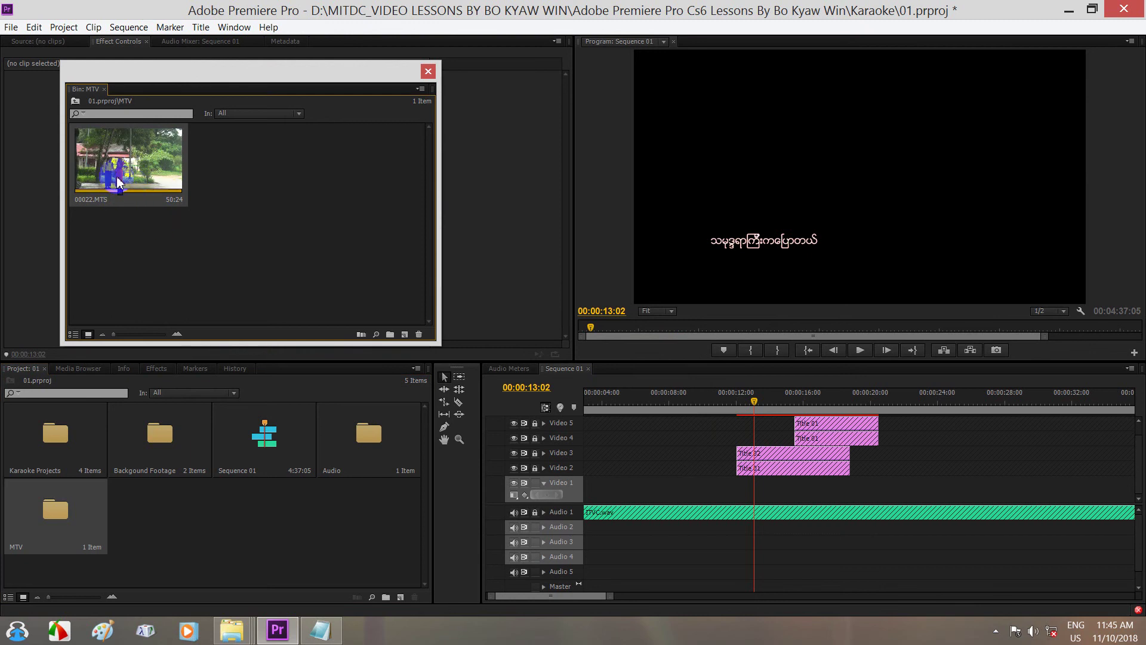
Place 00022.MTS on the Video 1 track at 00:00:00:00 and play the sequence from the start.
mouse_move(103, 172)
left_mouse_down()
mouse_move(226, 205)
mouse_move(363, 264)
mouse_move(612, 411)
mouse_move(597, 478)
mouse_move(118, 135)
mouse_move(112, 182)
left_mouse_up()
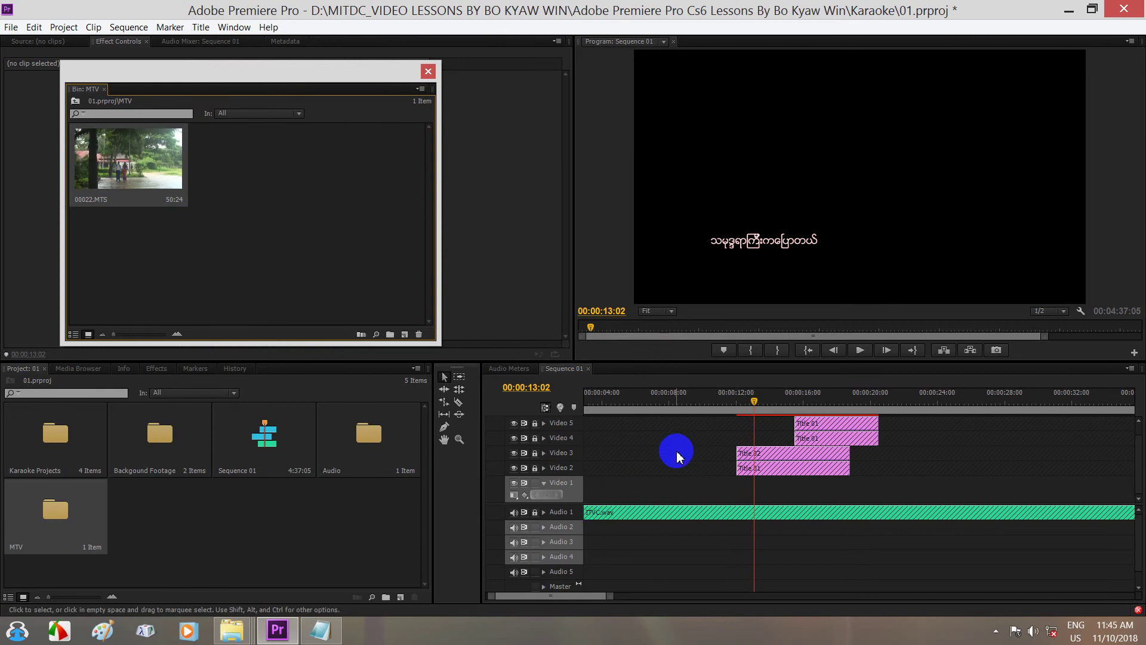
left_click(697, 396)
key("Home")
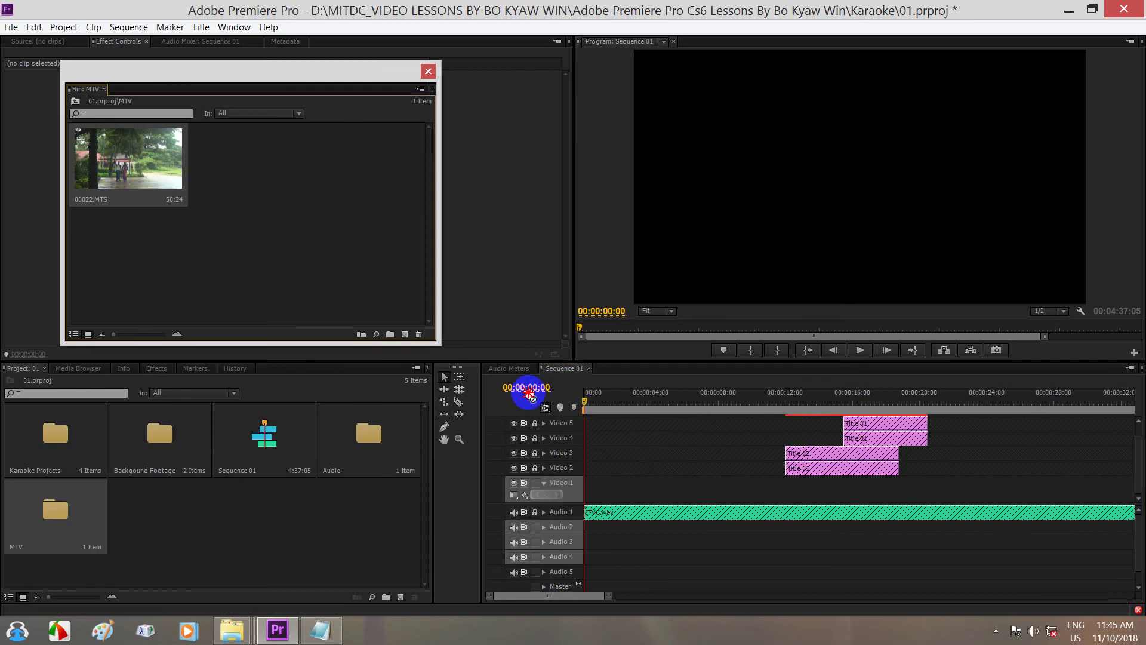
left_click_drag(529, 394, 592, 483)
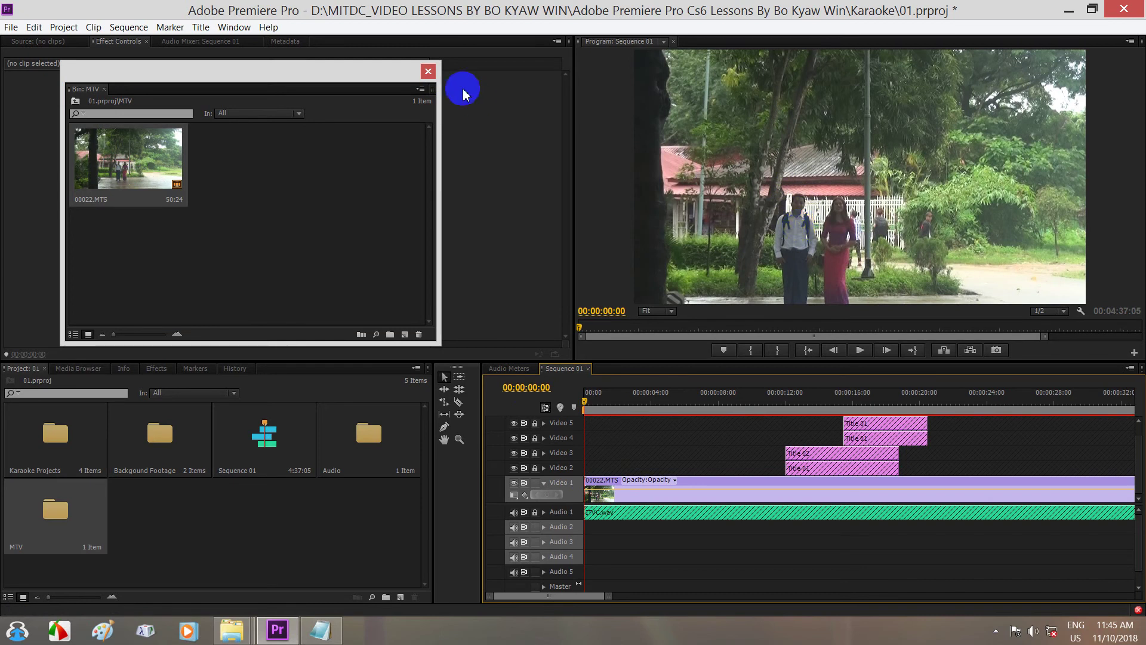
left_click(427, 72)
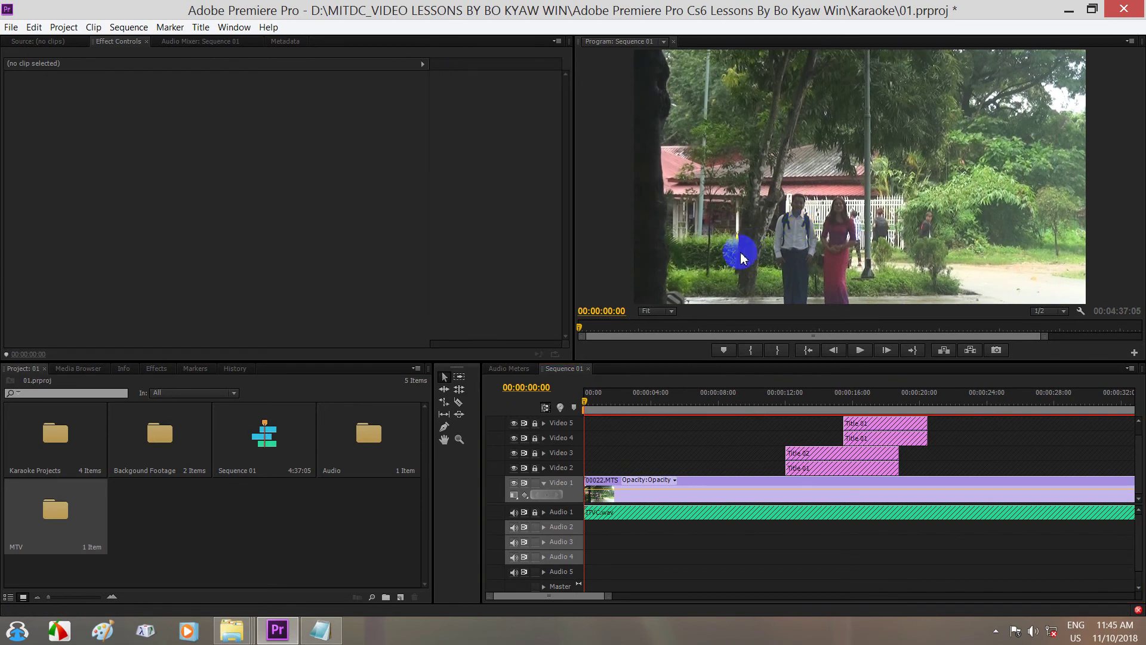
key("space")
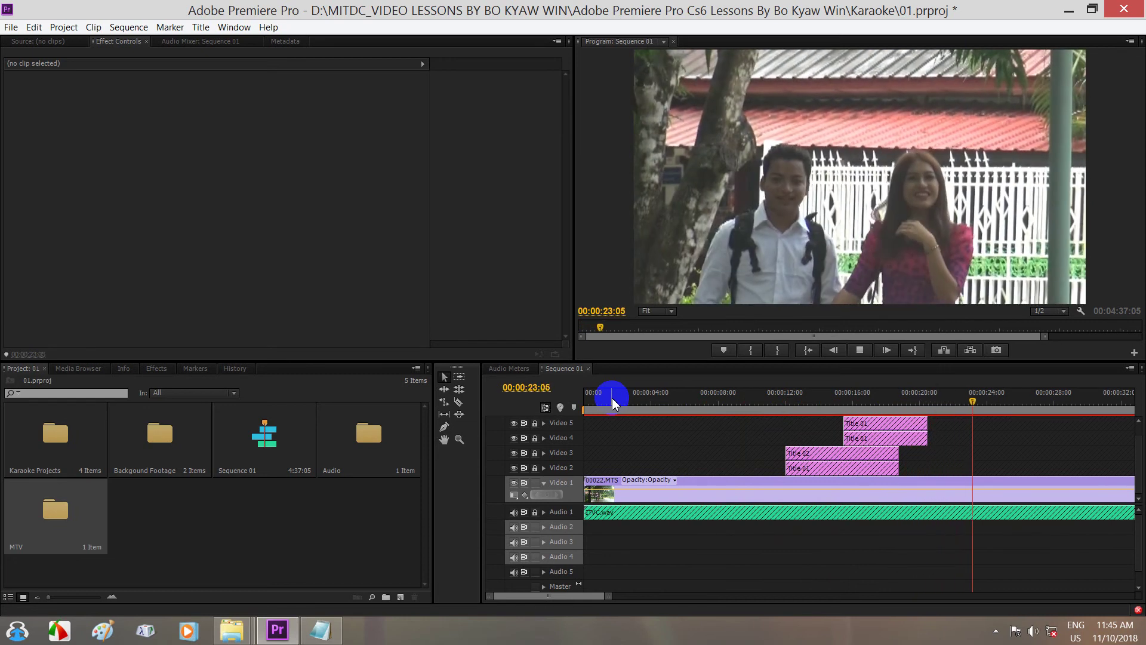
Stop playback and split 00022.MTS on Video 1 at 00:00:23:23 with the Razor tool.
key("space")
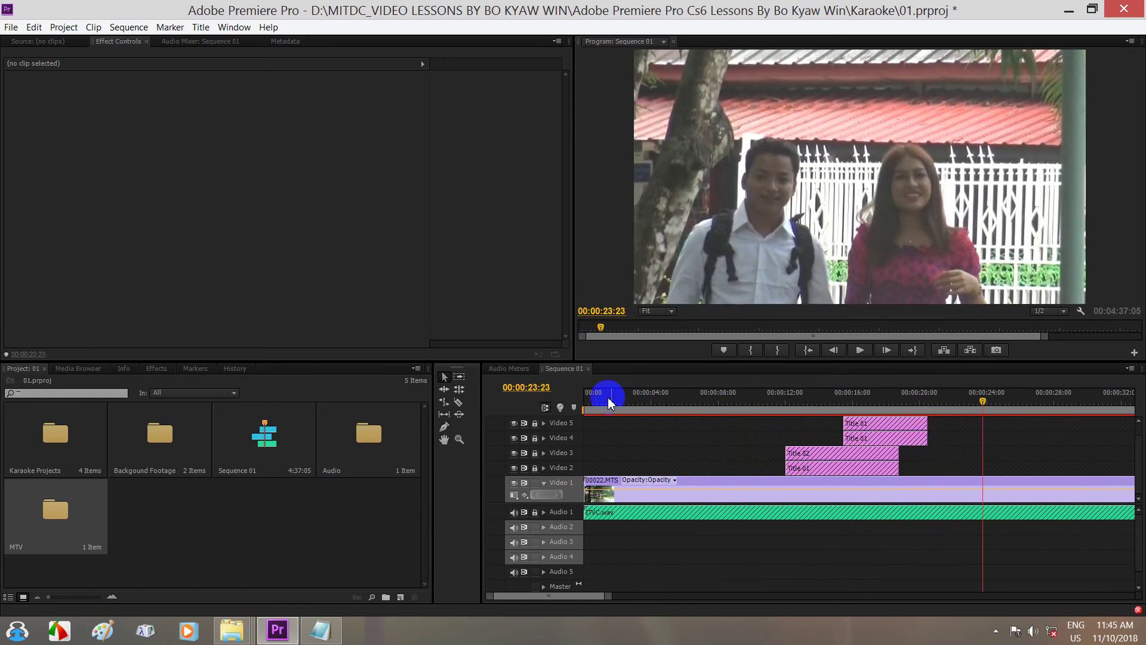
left_click(959, 487)
left_click(833, 498)
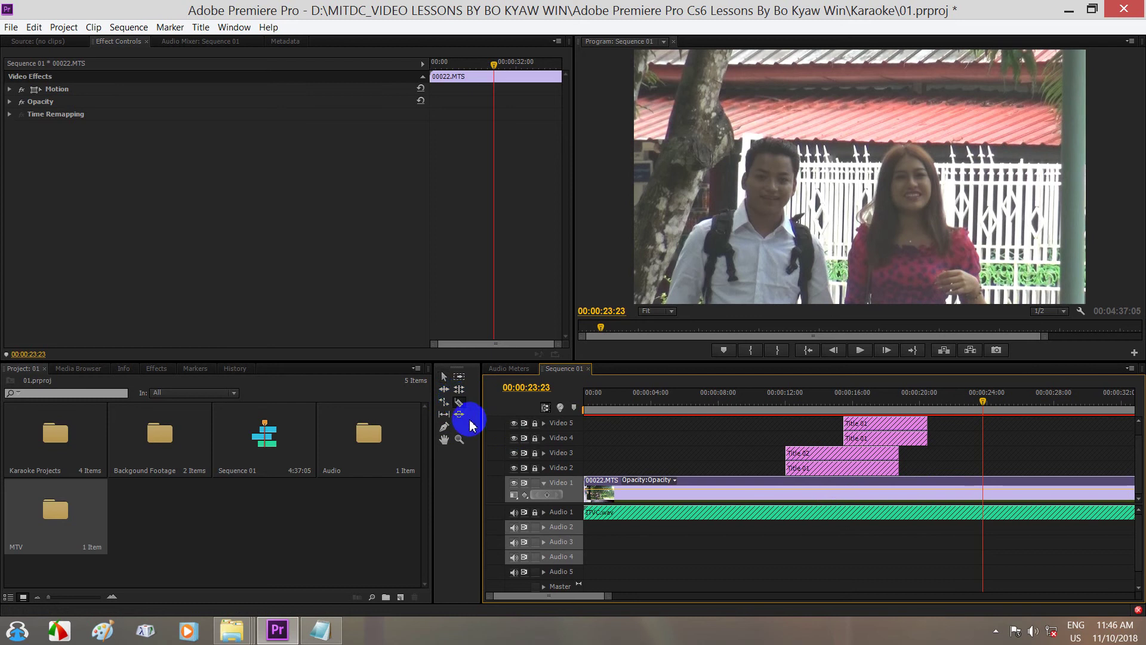
left_click(982, 491)
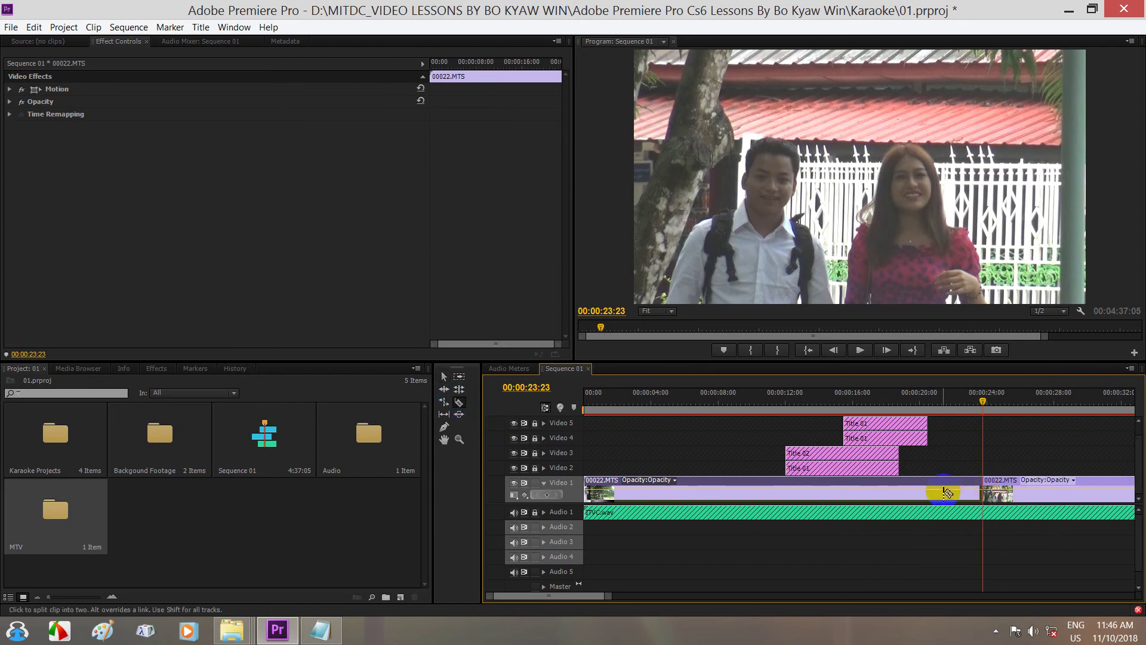
left_click(444, 377)
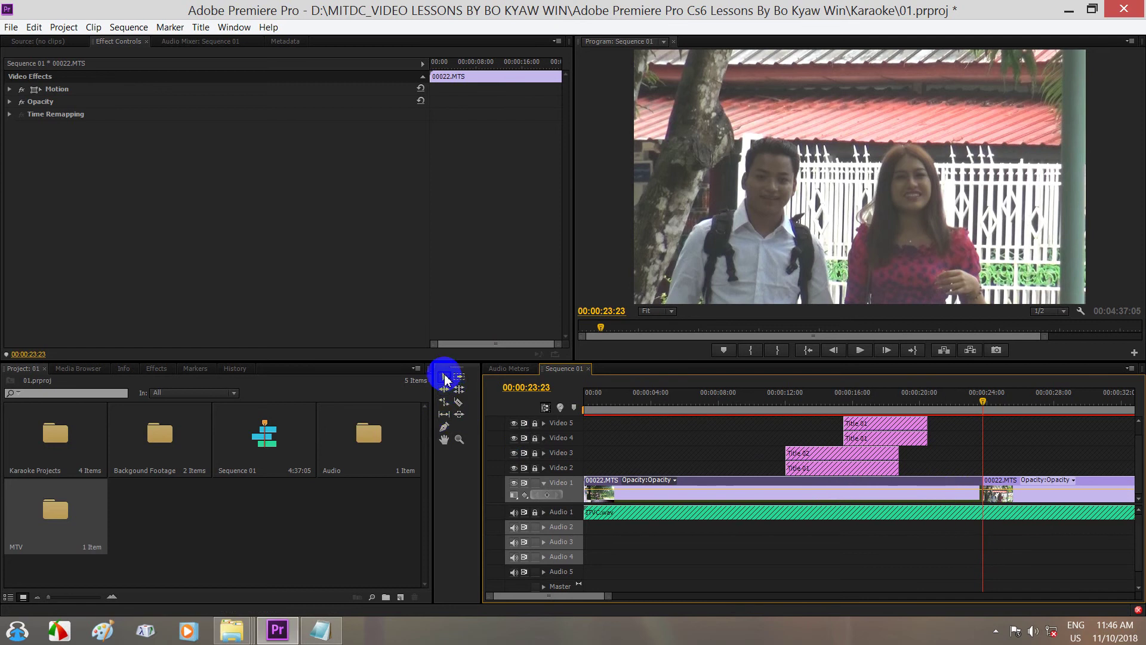
Ripple delete the part of 00022.MTS before the cut so the remaining footage closes the gap.
right_click(826, 492)
left_click(782, 492)
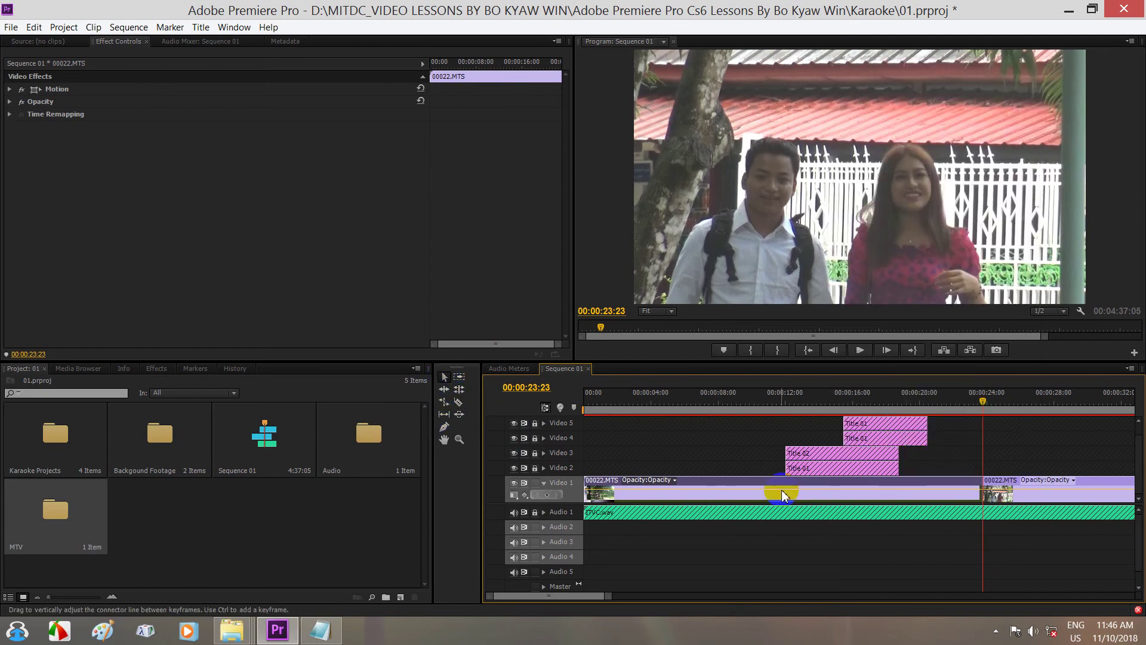
right_click(782, 493)
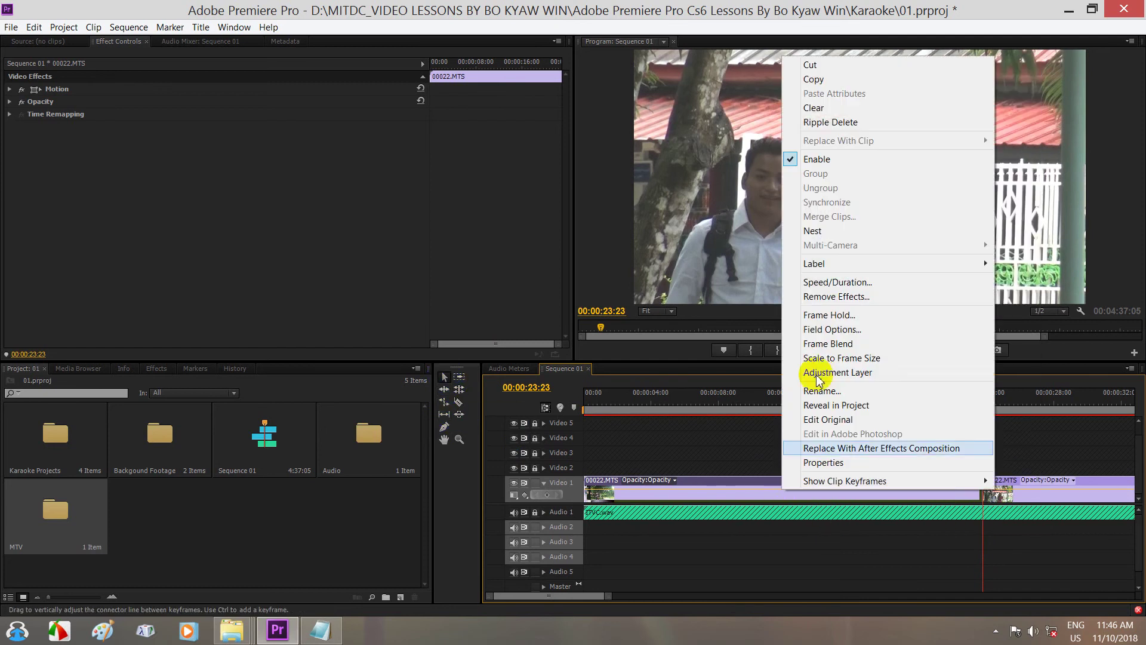
left_click(841, 128)
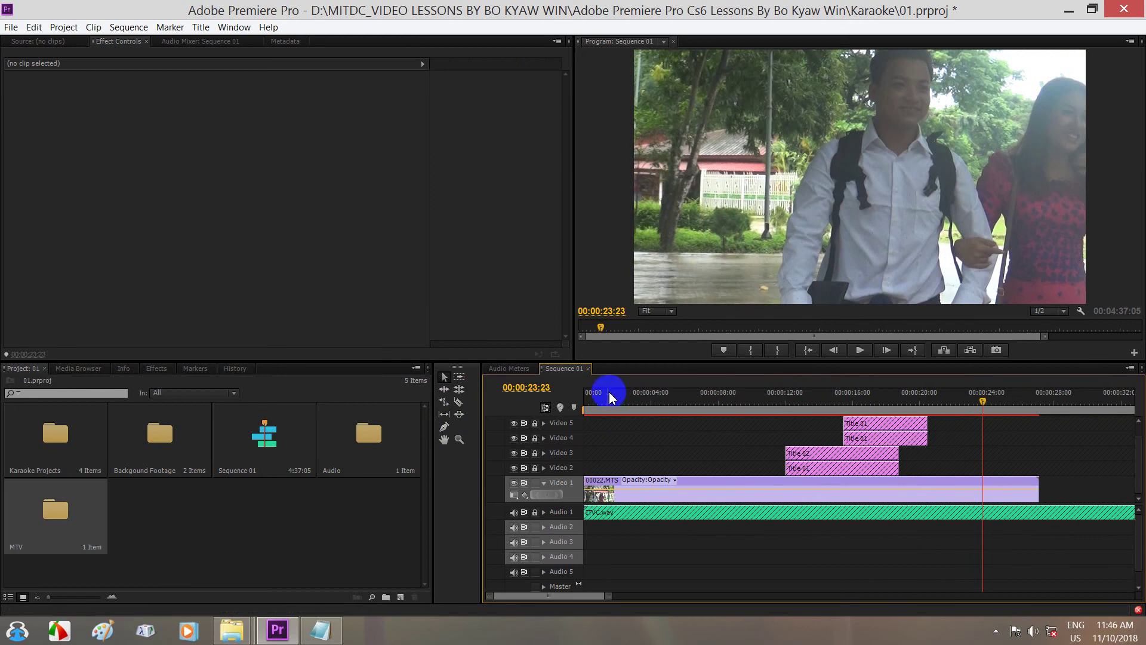
Play the sequence from 00:00:00:00 to check the trimmed footage against the karaoke titles, and return to the start.
left_click_drag(601, 397, 575, 396)
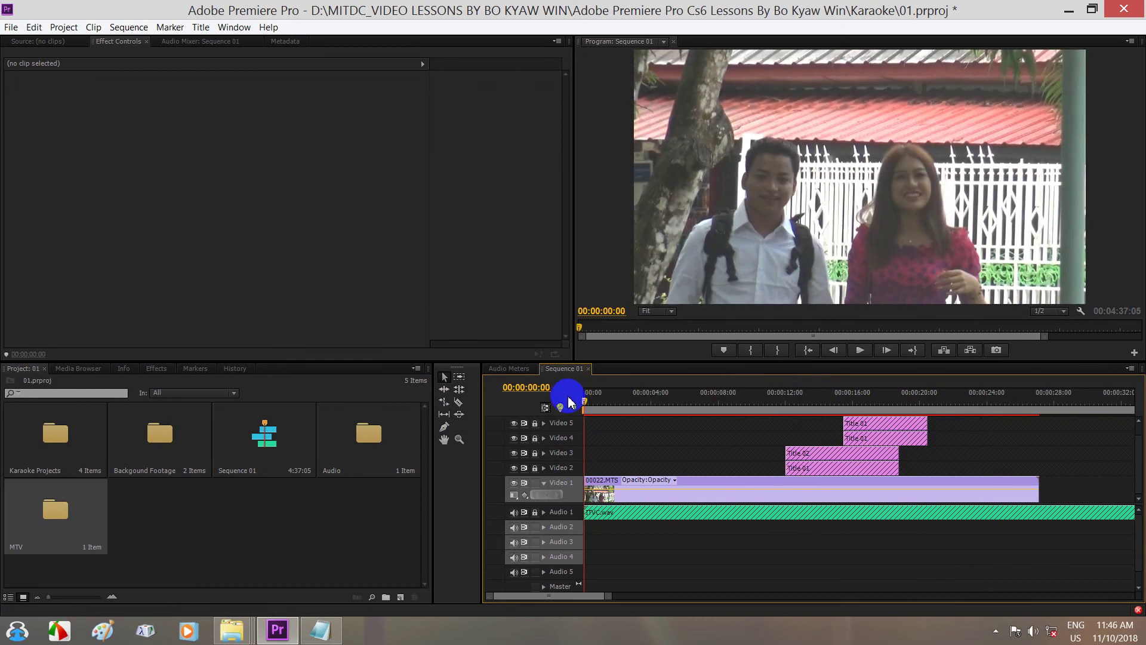
key("space")
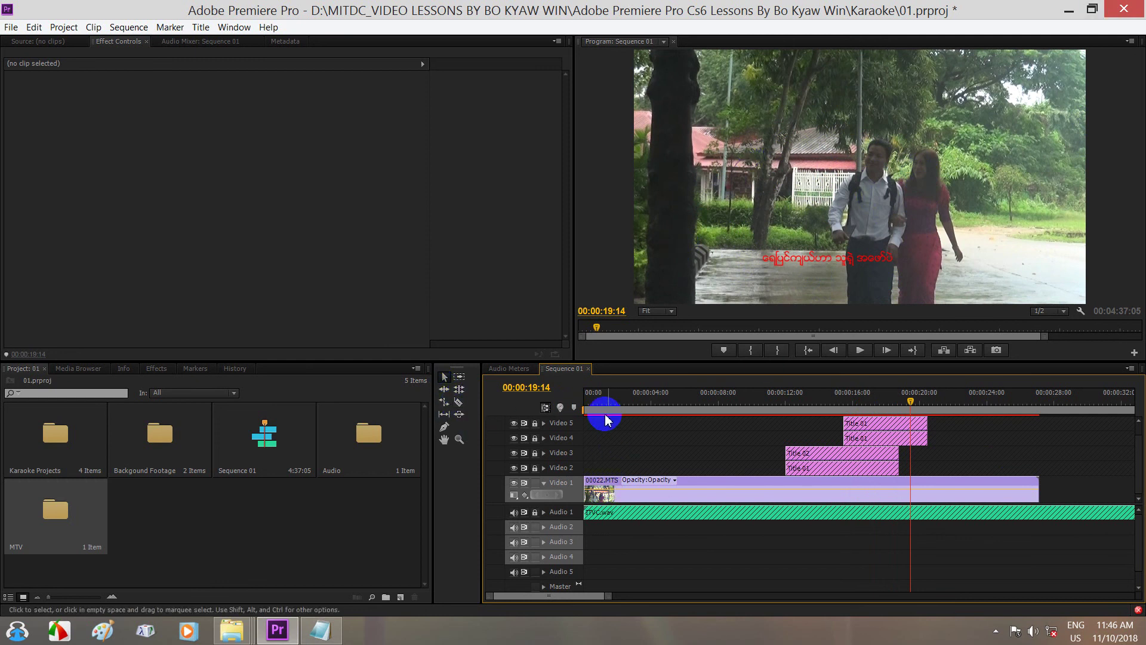
left_click(585, 396)
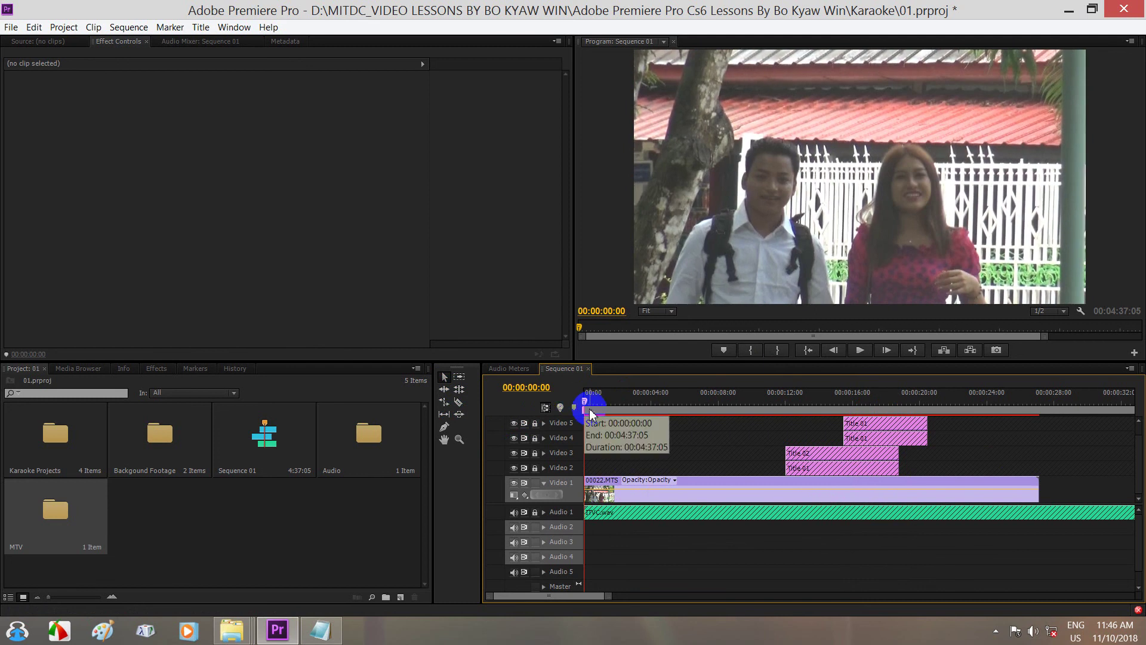
Scrub to 00:00:10:01 and split 00022.MTS on Video 1 there with the Razor tool.
left_click_drag(587, 406, 757, 389)
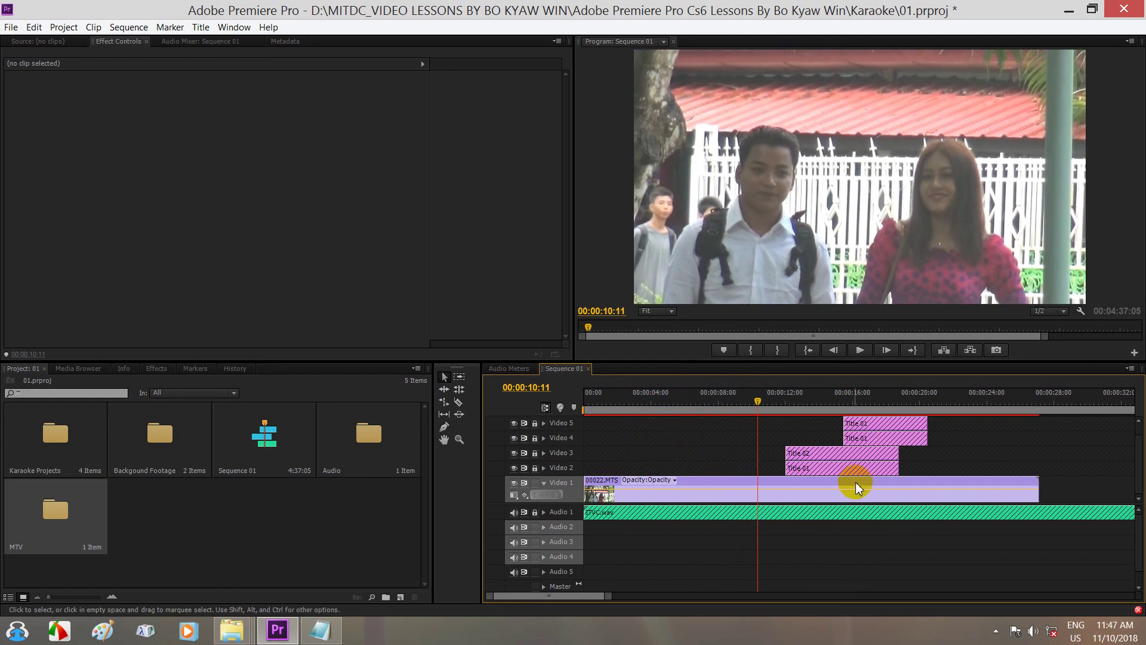
left_click_drag(856, 487, 756, 487)
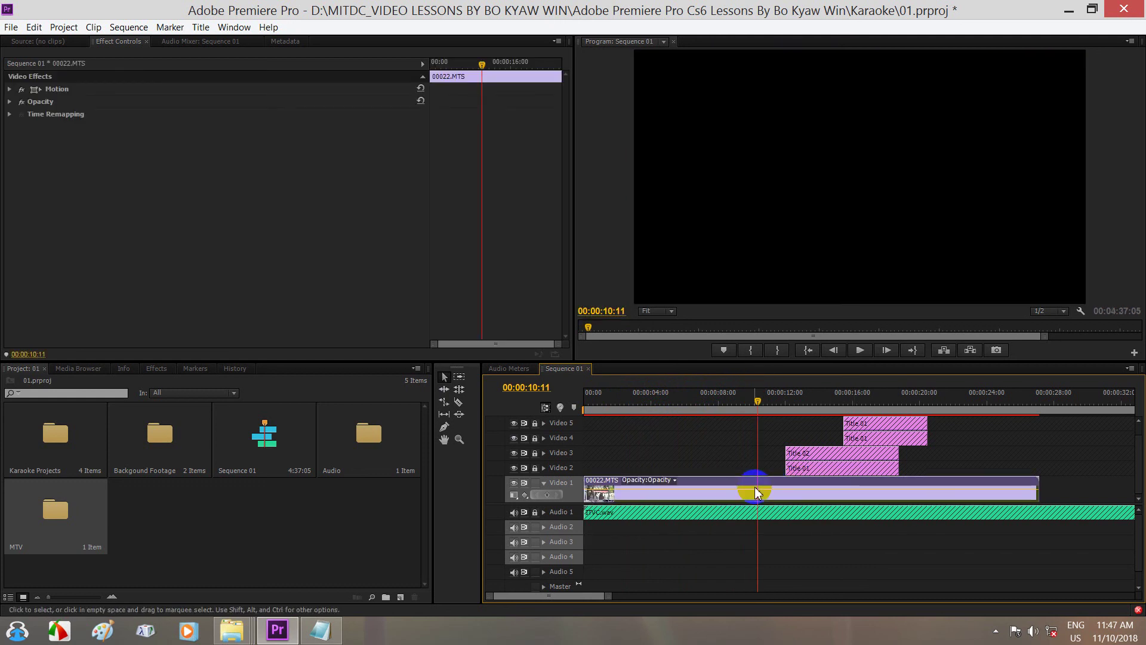
mouse_move(758, 395)
left_mouse_down()
mouse_move(779, 400)
mouse_move(752, 401)
left_mouse_up()
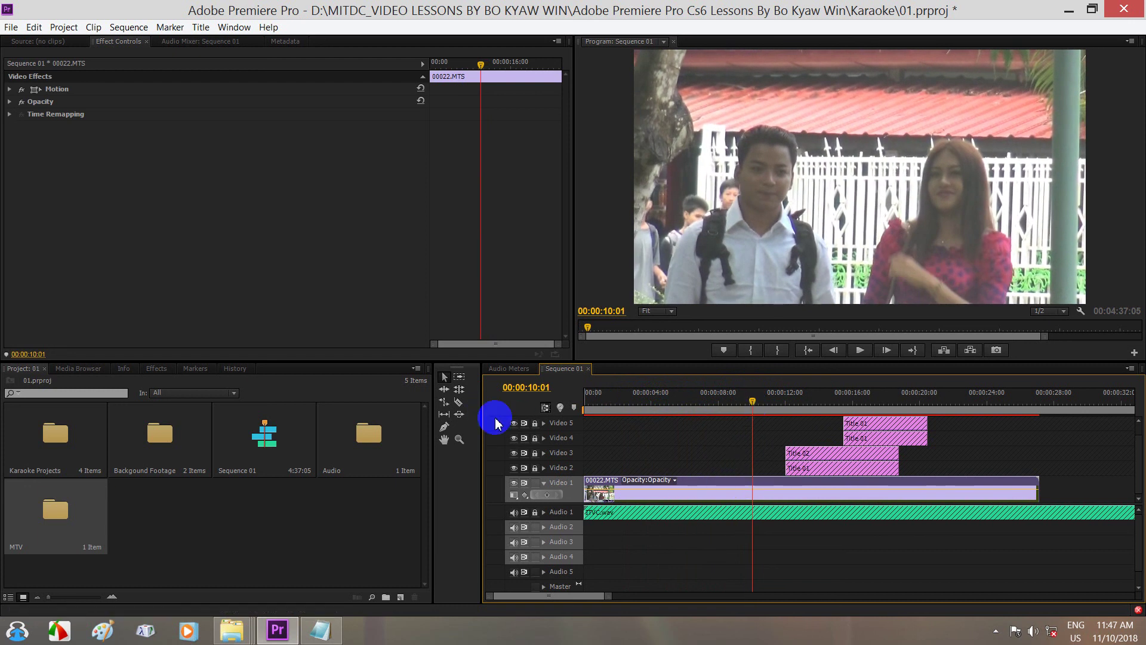
left_click(459, 403)
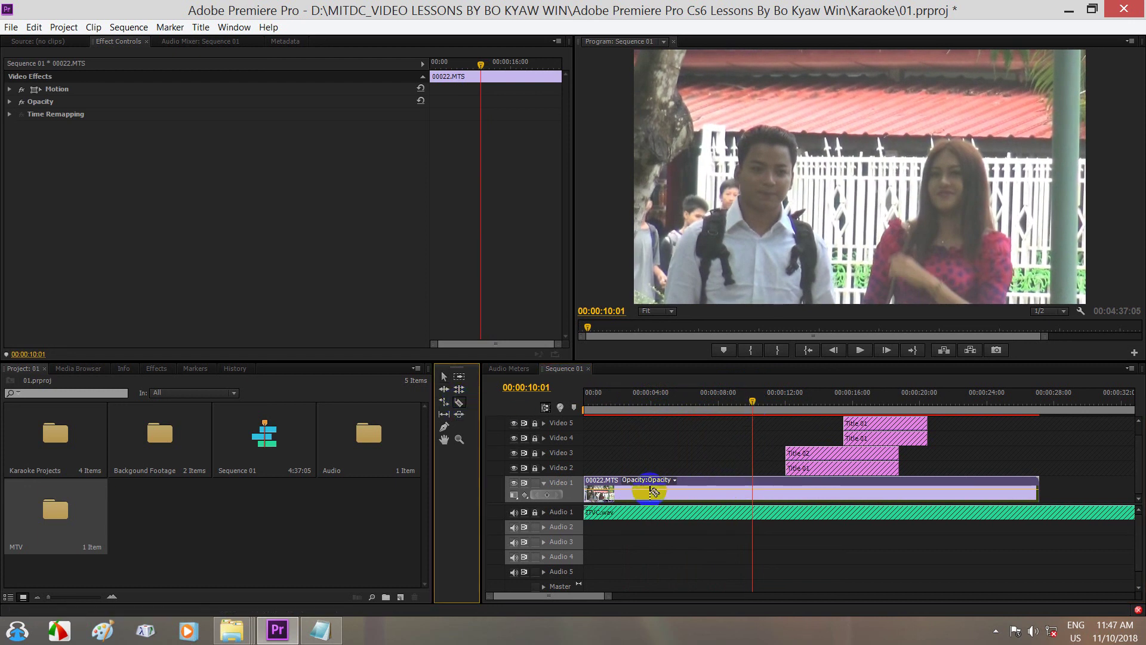
left_click(753, 489)
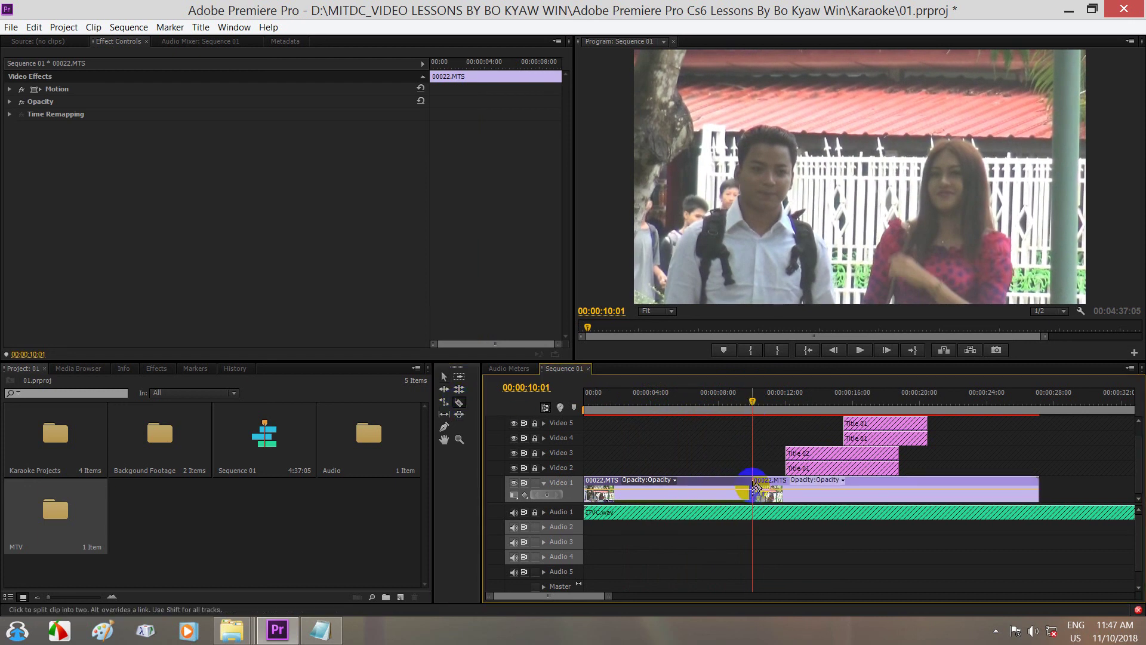
Ripple delete the part of 00022.MTS before the cut and move the remaining clip to start at about 00:00:05:00.
right_click(717, 492)
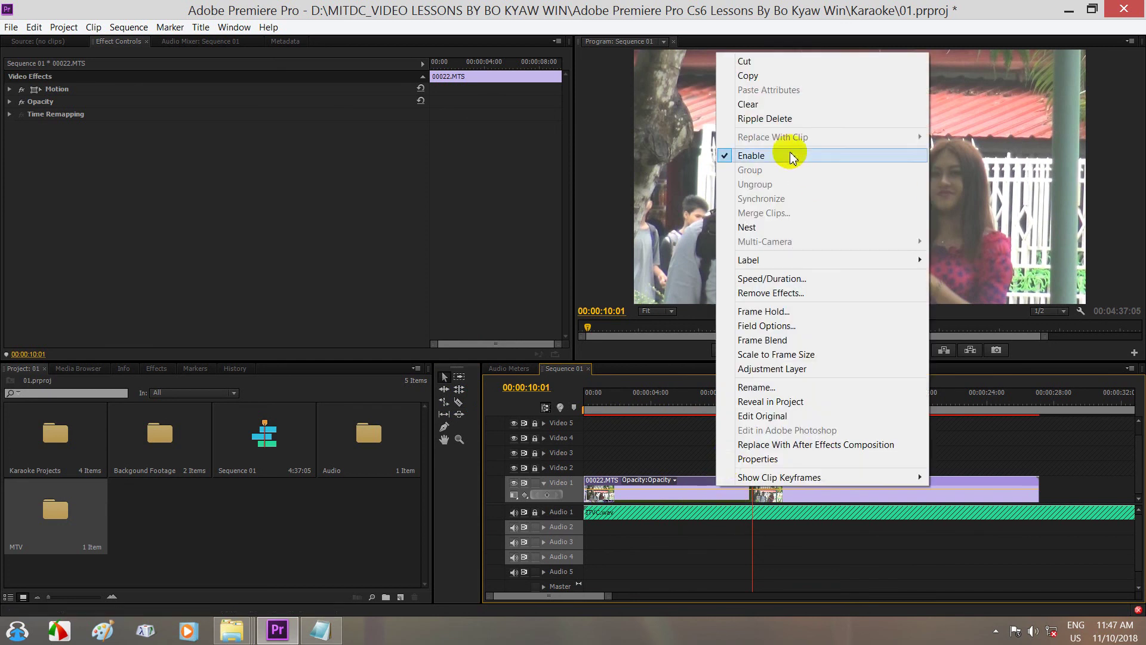
left_click(775, 115)
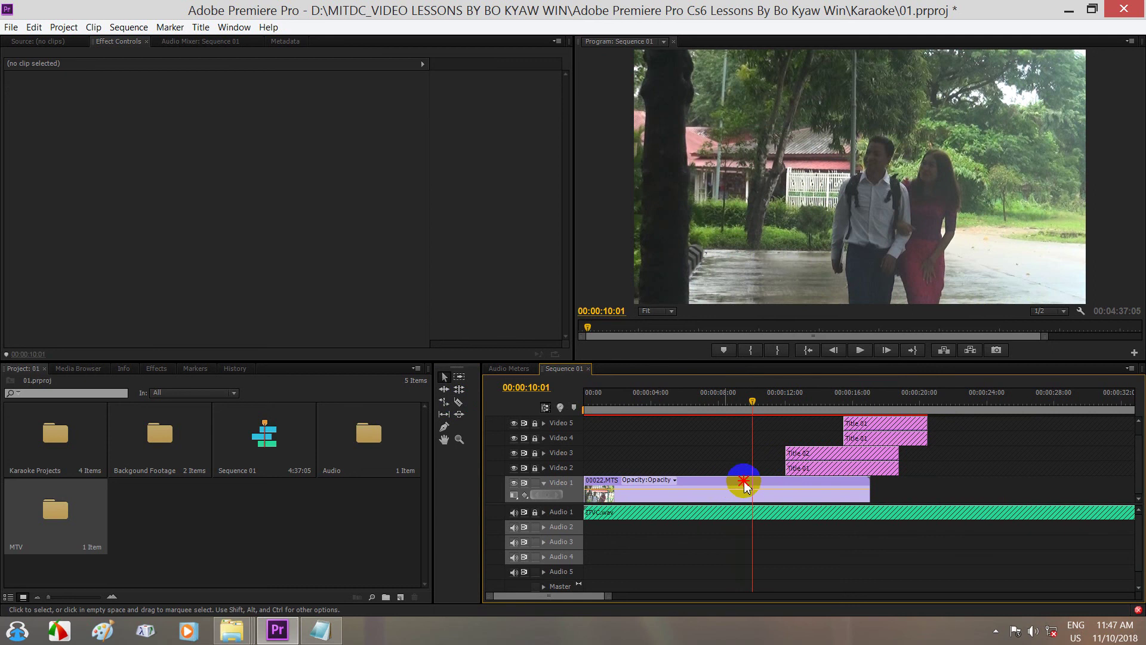
left_click_drag(744, 486, 828, 477)
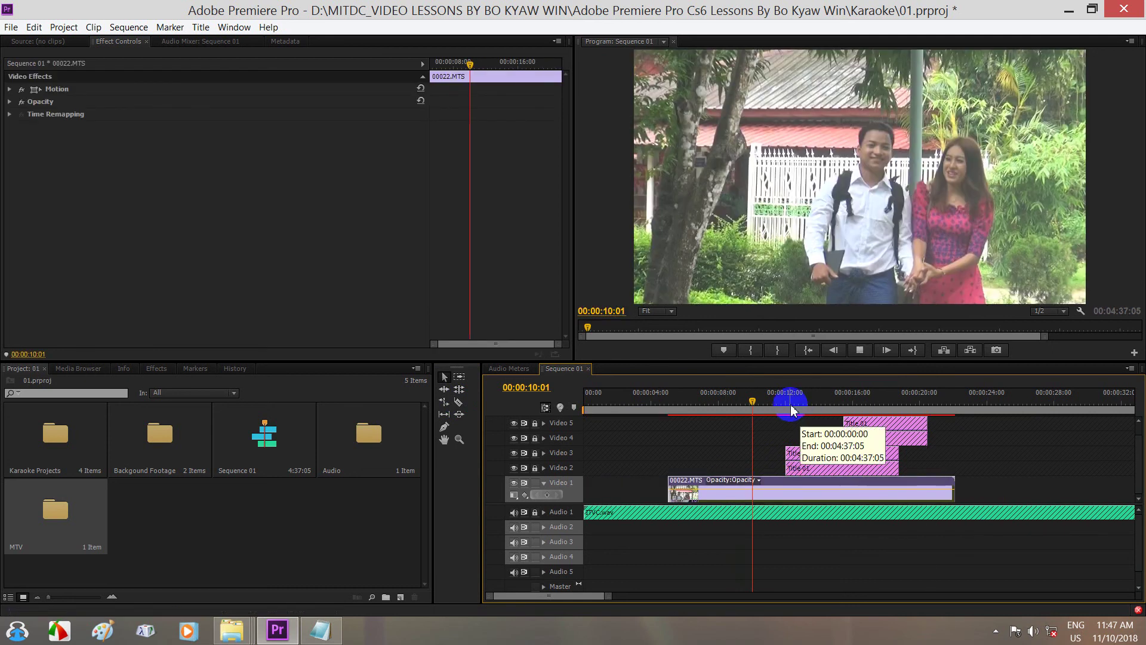
Play from 00:00:10:01 to check the titles over the moved clip, and return the playhead to 00:00:15:05.
key("space")
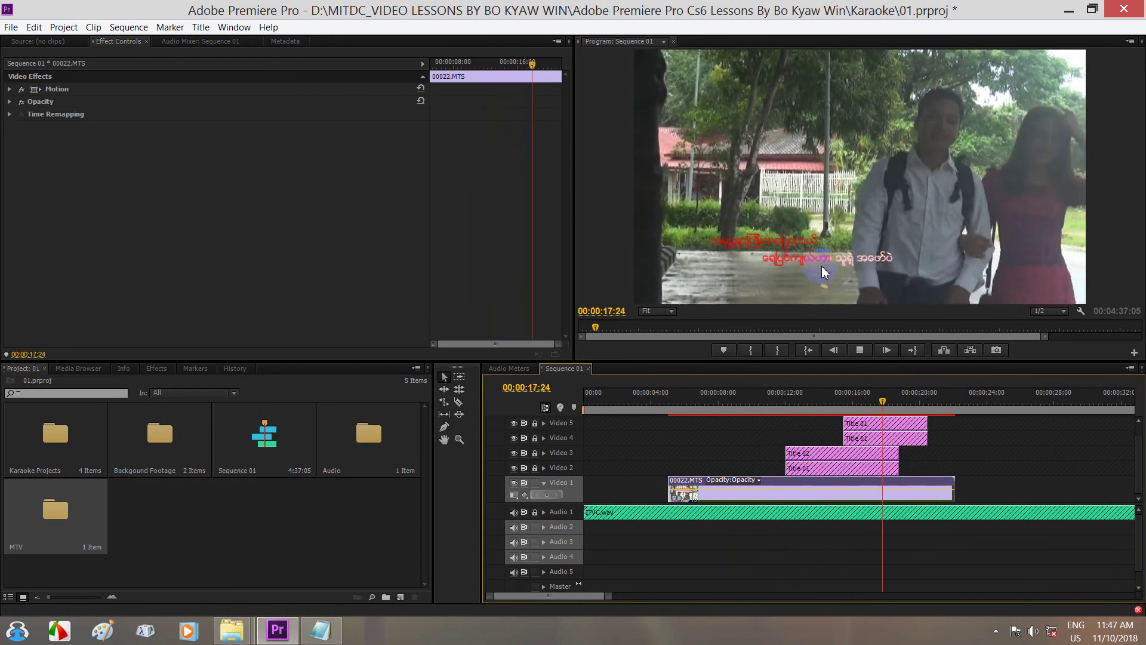
key("space")
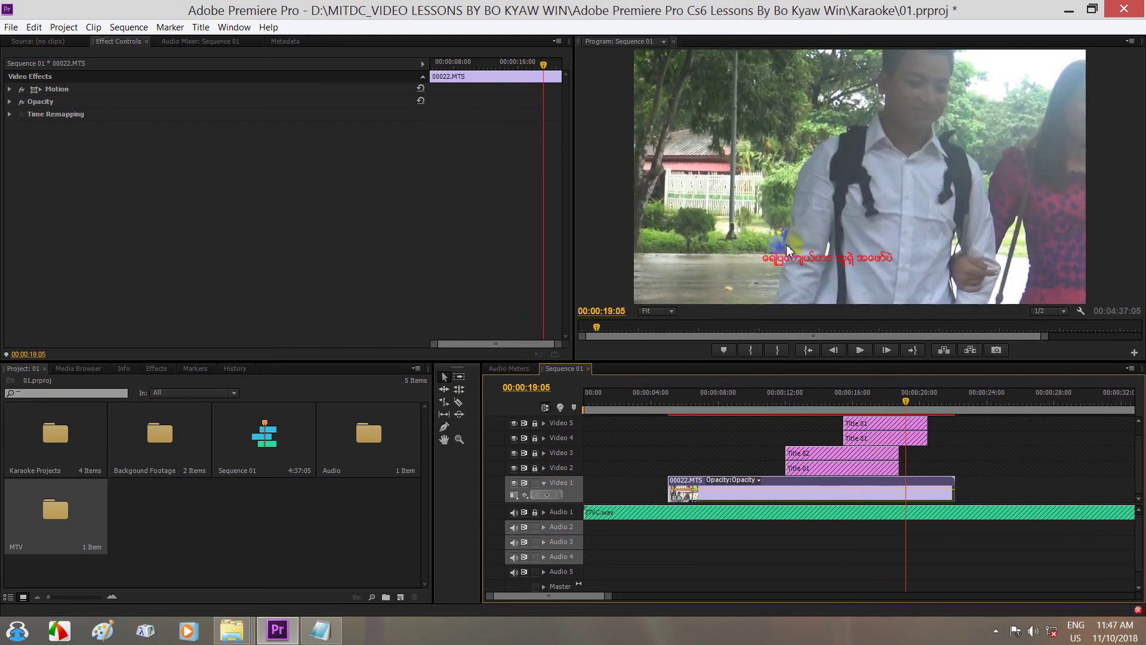
left_click_drag(903, 399, 836, 389)
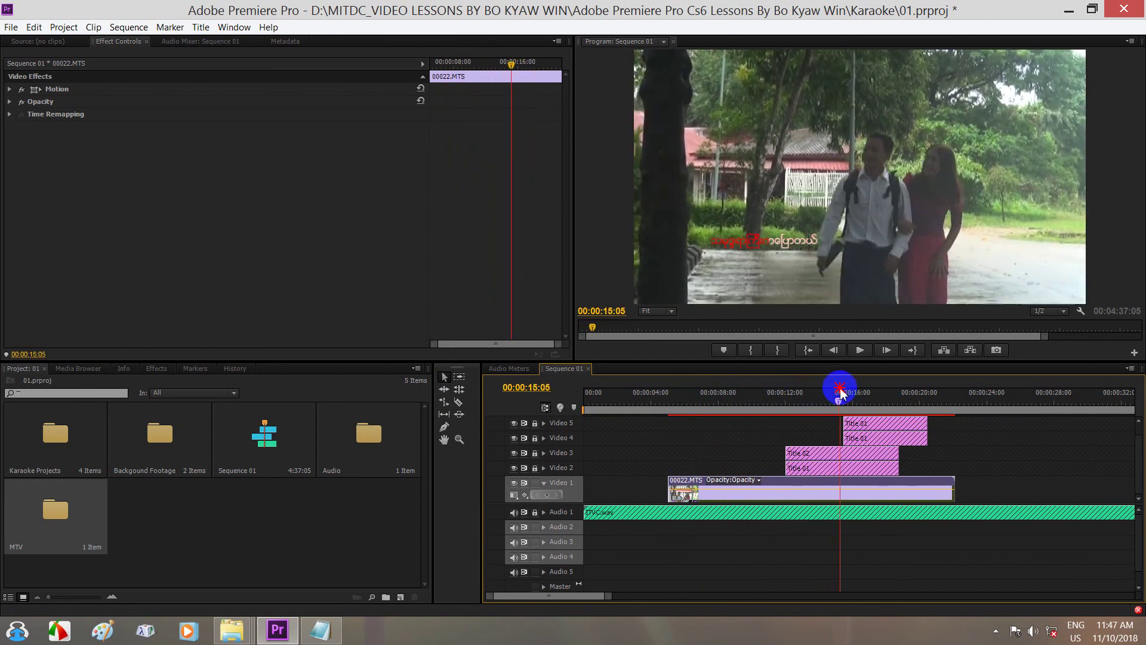
left_click(1069, 10)
right_click(747, 242)
left_click(763, 270)
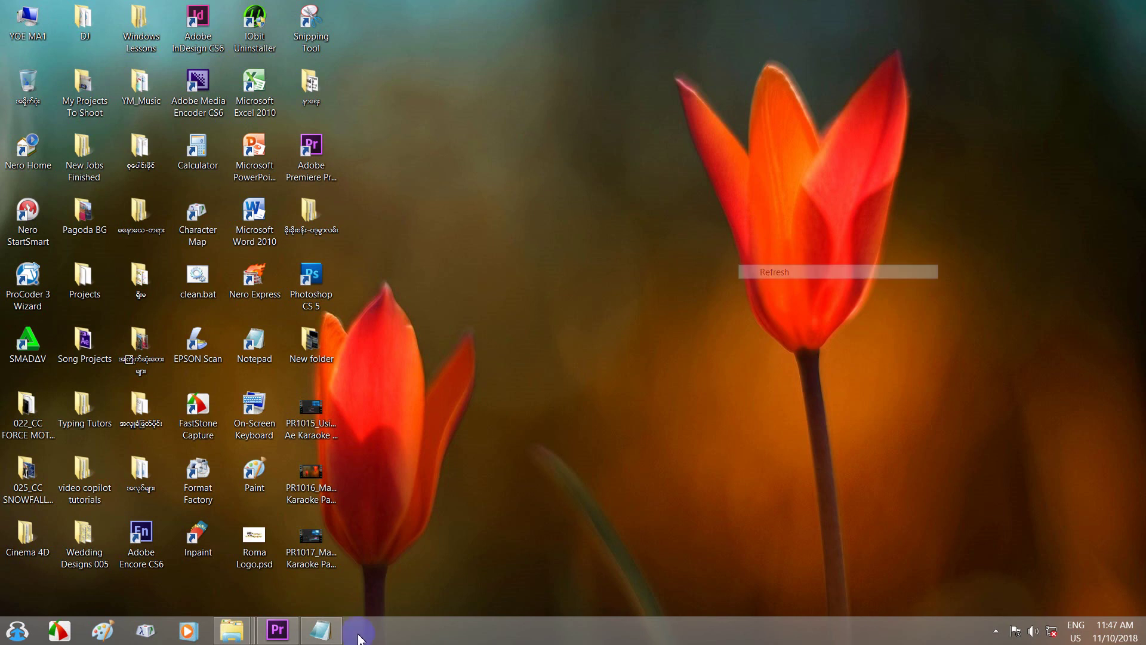
left_click(276, 629)
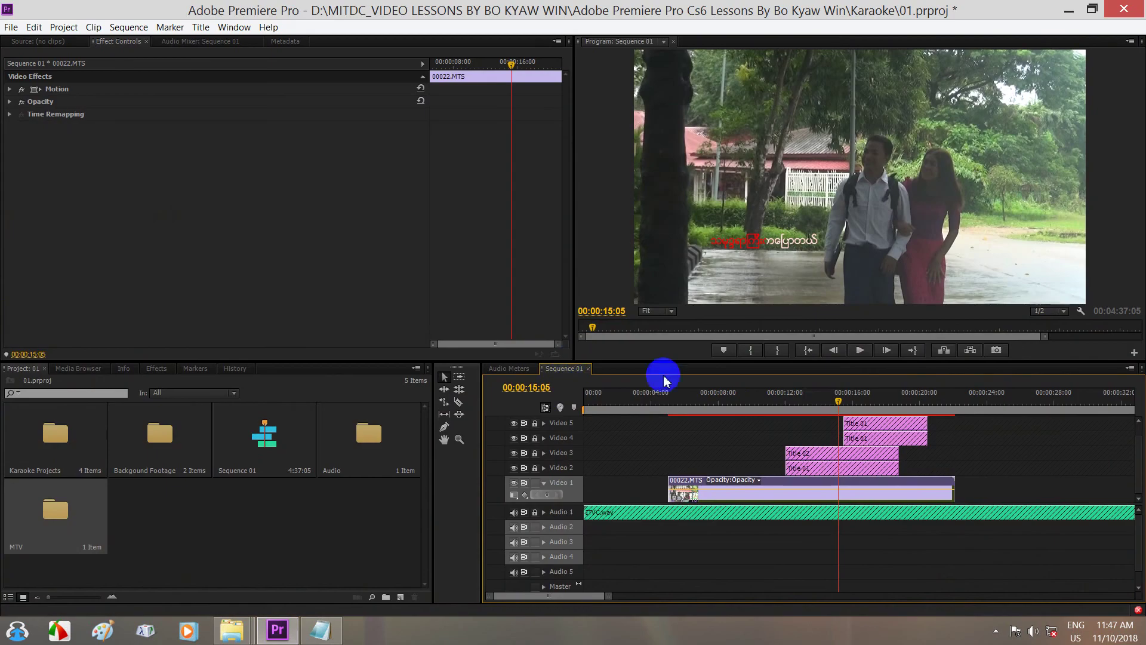